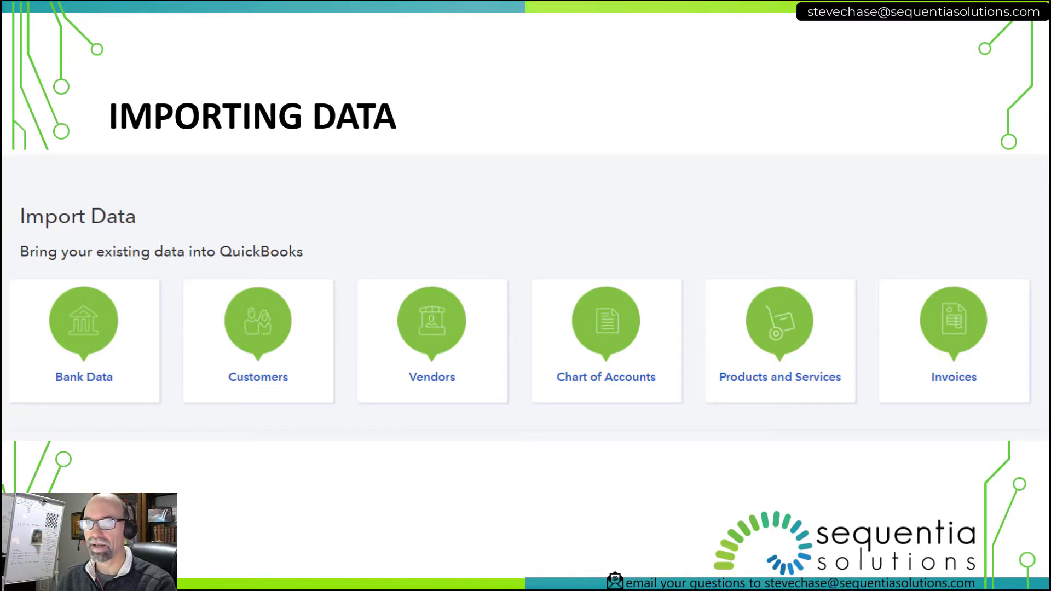
# Step: Advance the slideshow from Importing Data through Import Bank Transactions to the Map Account slide
pyautogui.click(464, 489)
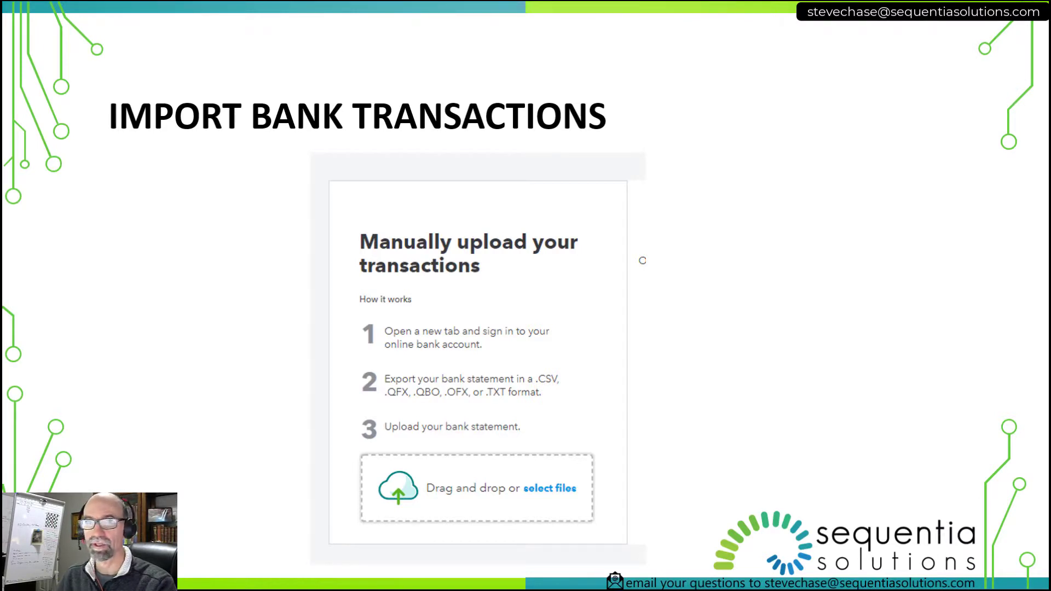
pyautogui.click(582, 453)
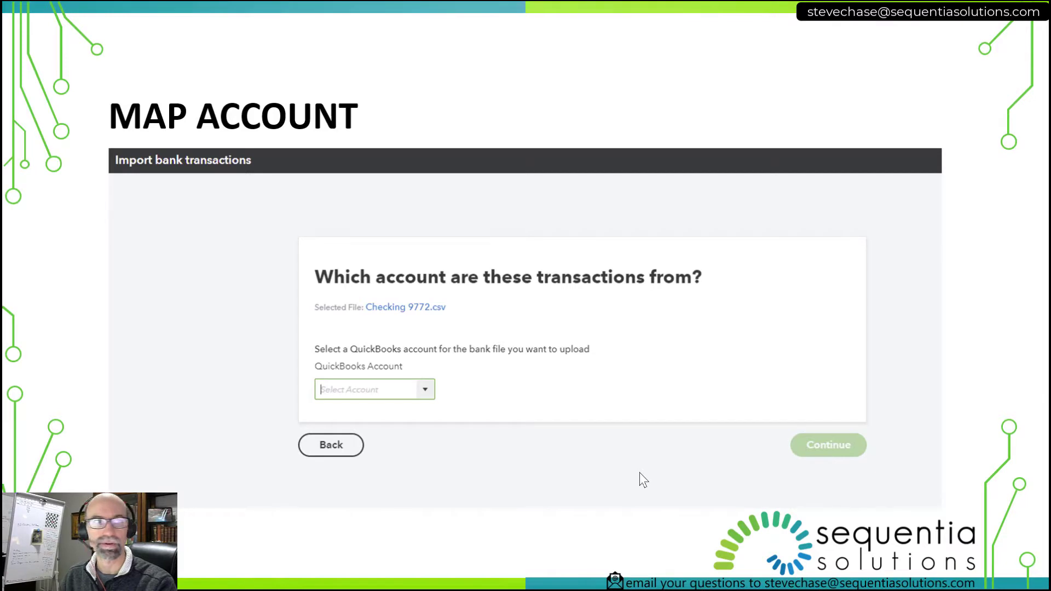
pyautogui.click(698, 489)
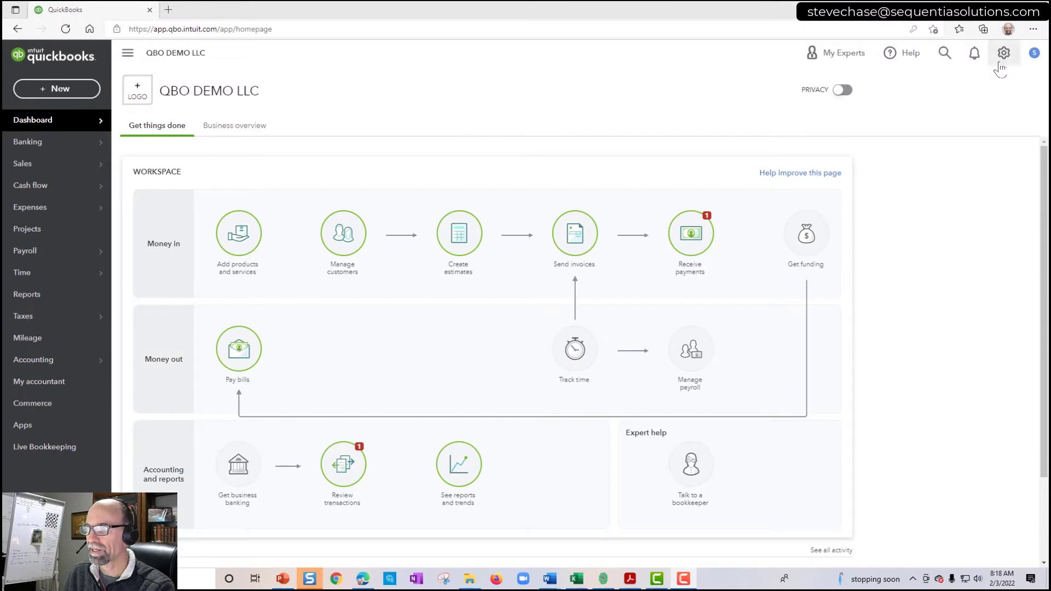
# Step: Go to the Import Data page from the gear menu's Tools list
pyautogui.click(1002, 55)
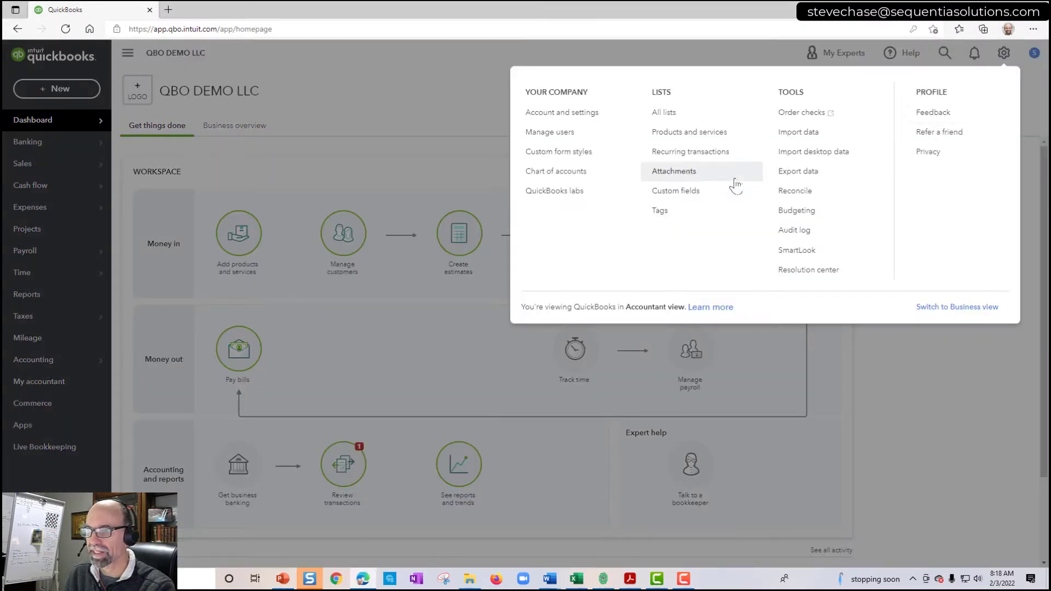
pyautogui.click(808, 137)
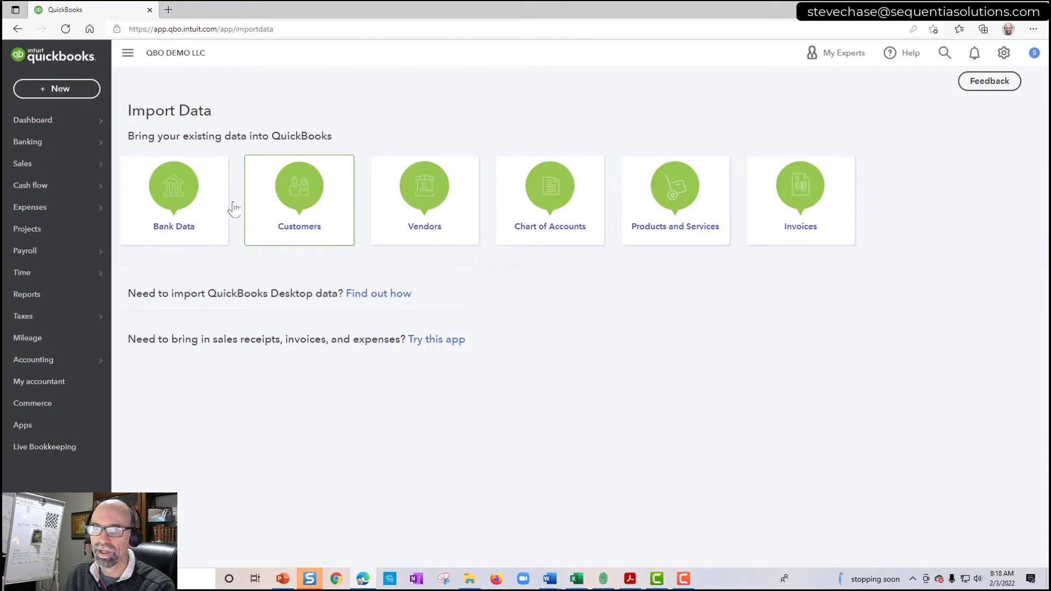
# Step: Start a Bank Data import and upload the Checking 9772.csv statement
pyautogui.click(166, 203)
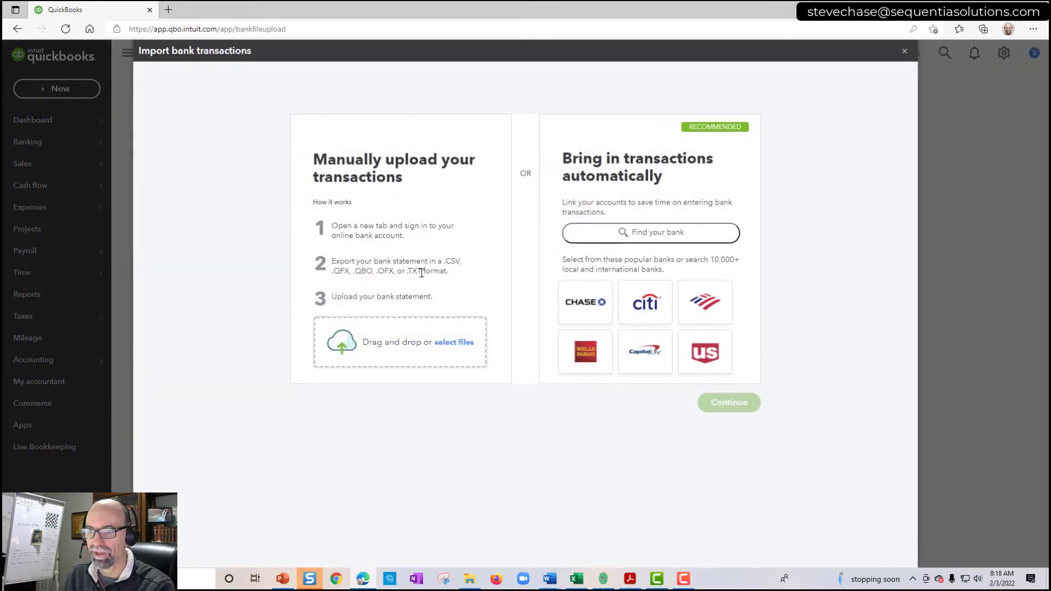
pyautogui.doubleClick(453, 261)
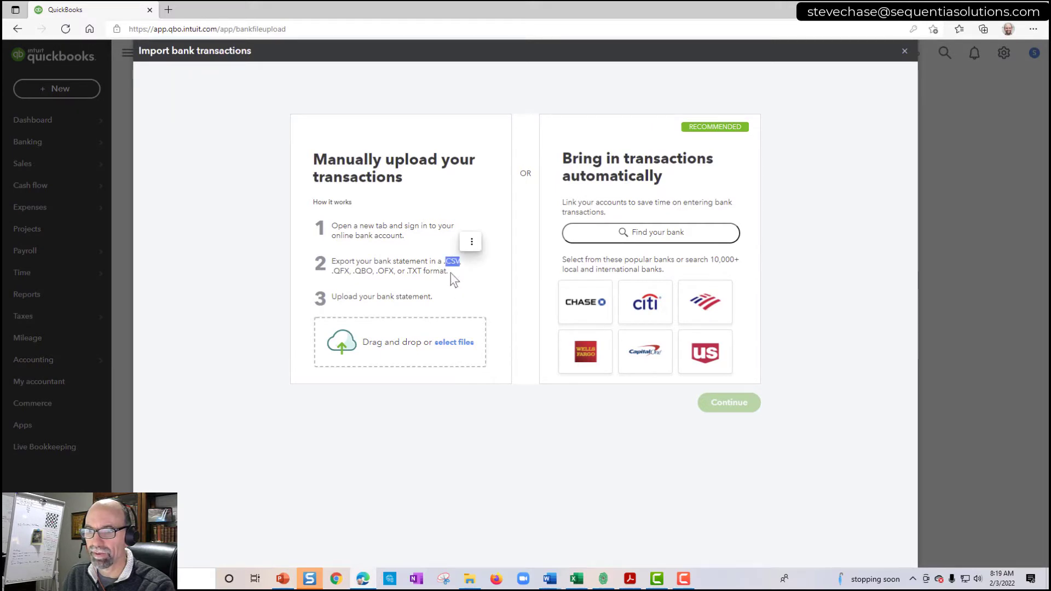
pyautogui.click(462, 344)
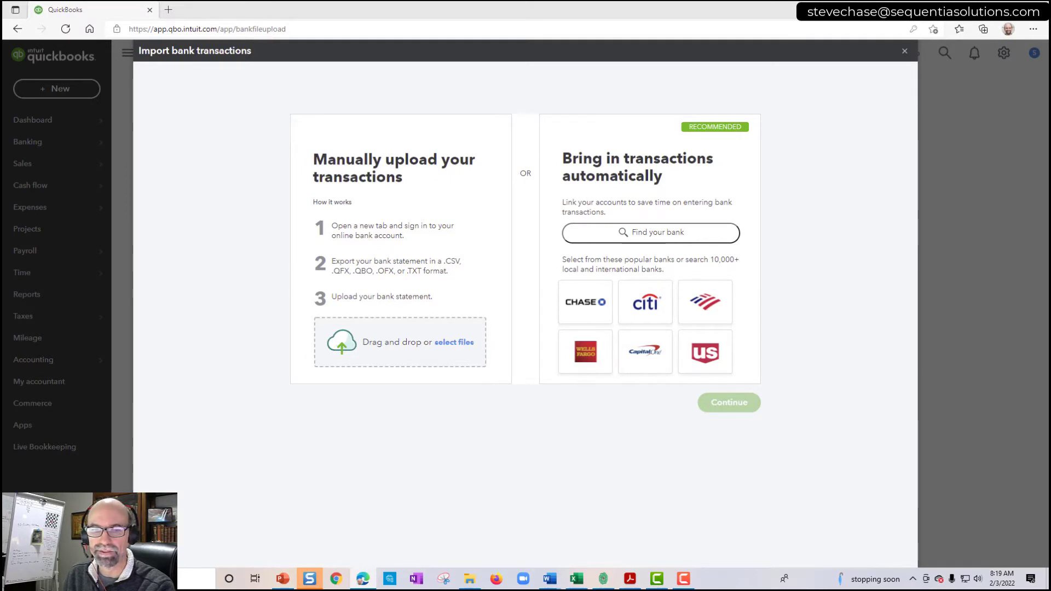
pyautogui.press('Return')
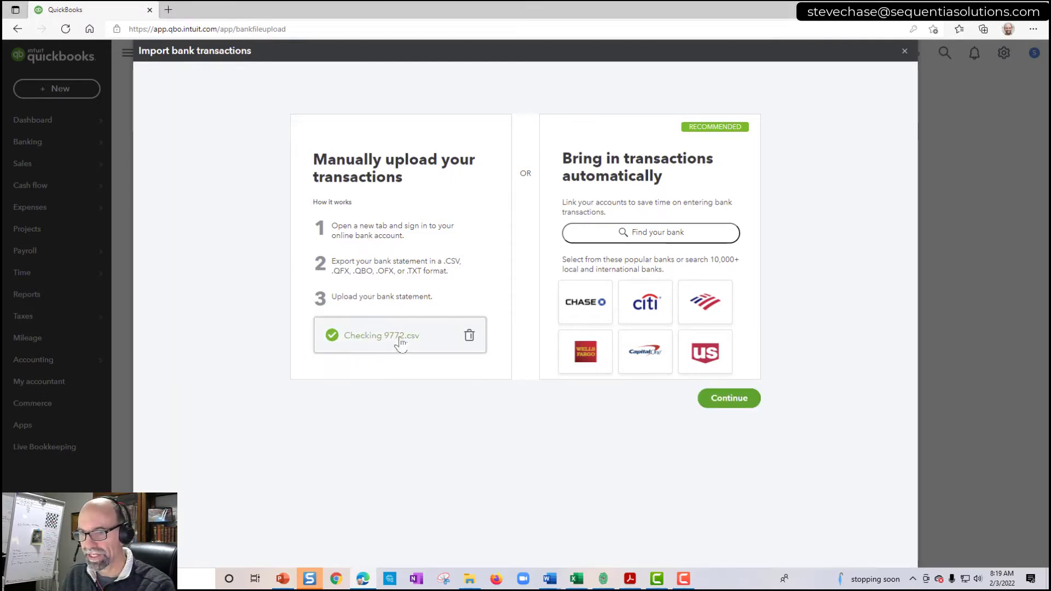
pyautogui.click(731, 398)
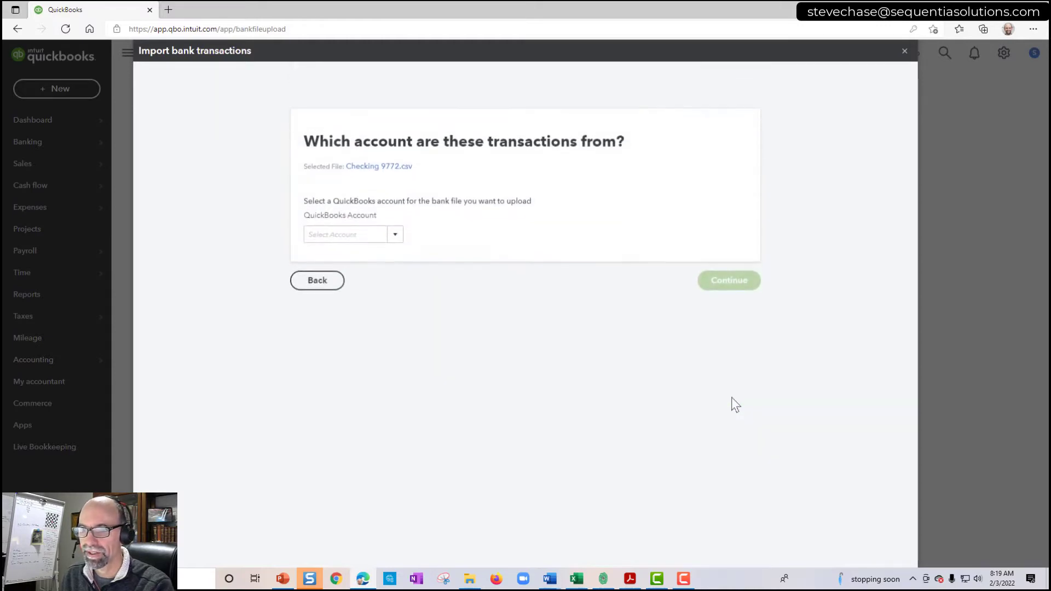
pyautogui.click(395, 242)
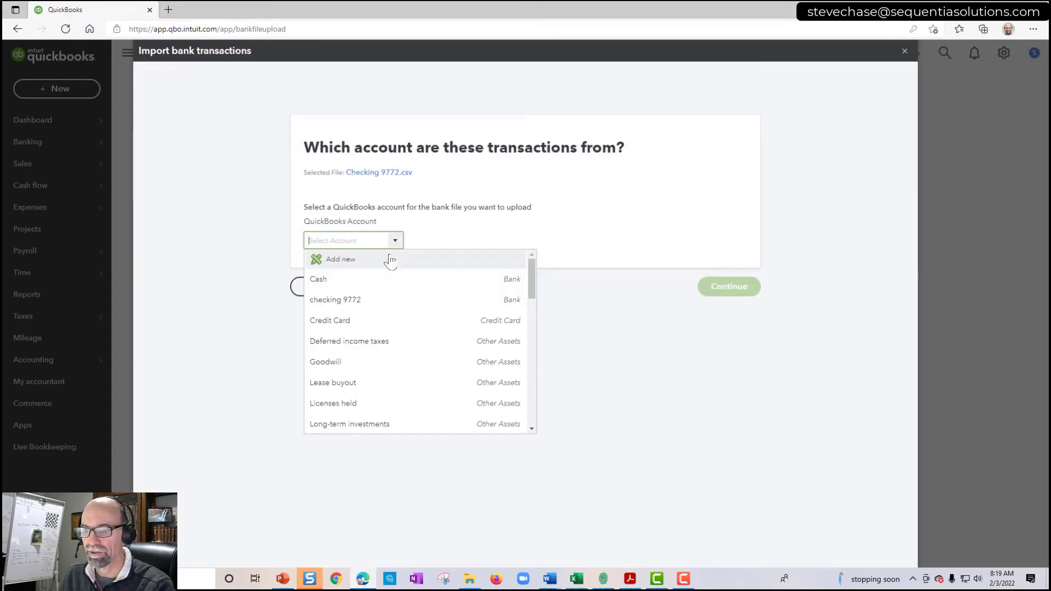
pyautogui.click(365, 301)
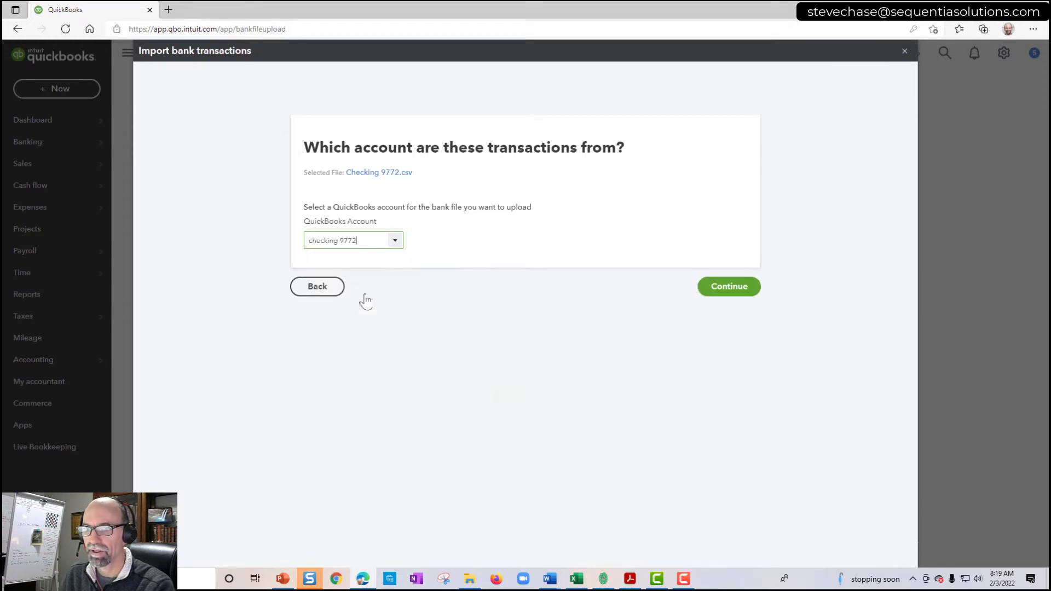
pyautogui.click(746, 292)
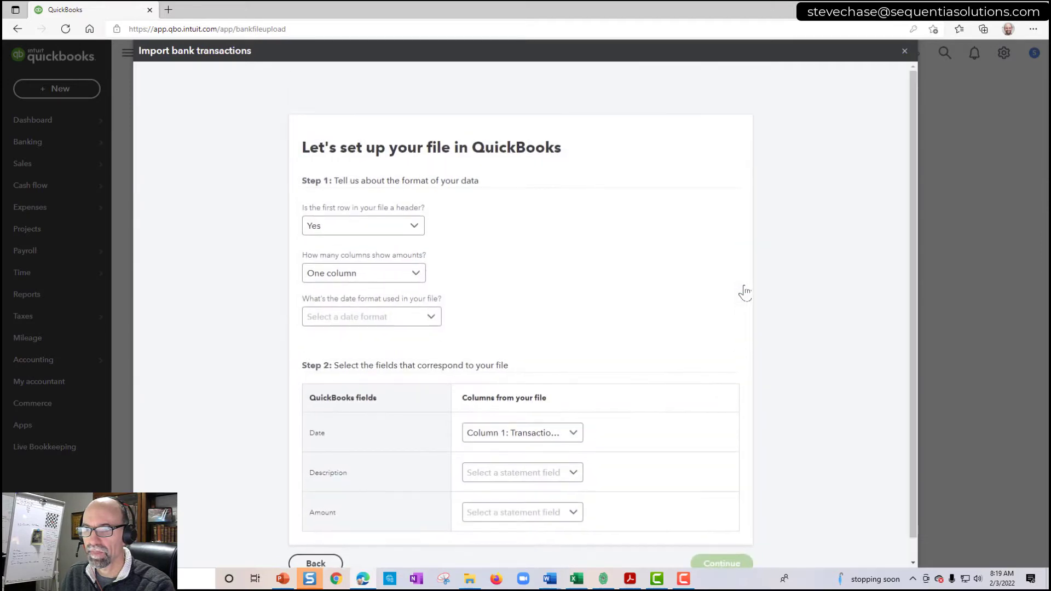
# Step: Set the file to have a header row, two amount columns and MM/dd/yyyy dates
pyautogui.click(416, 232)
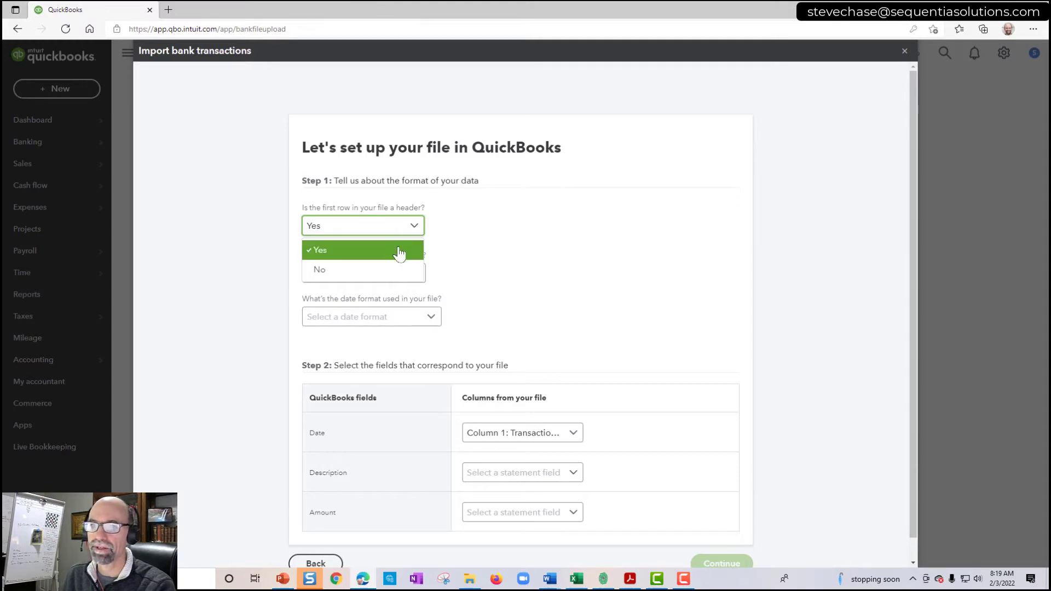
pyautogui.click(400, 250)
pyautogui.click(404, 278)
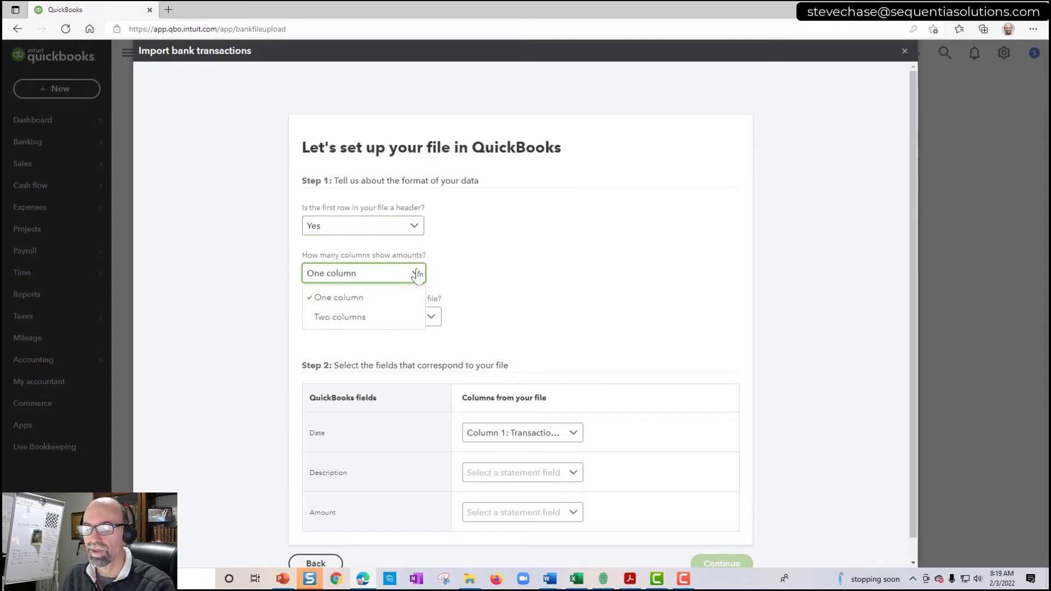
pyautogui.click(356, 318)
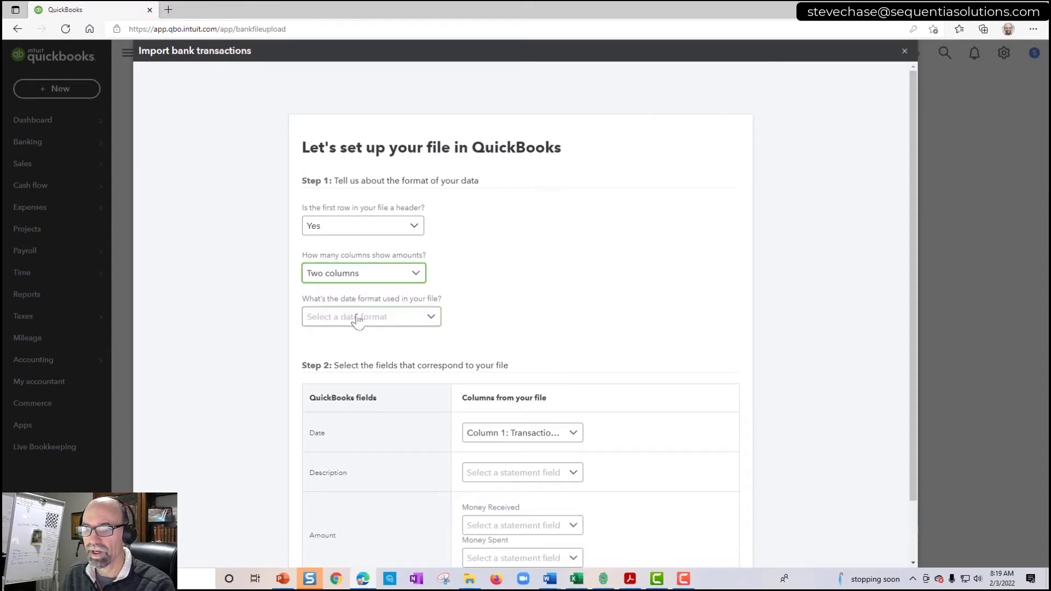
pyautogui.click(431, 317)
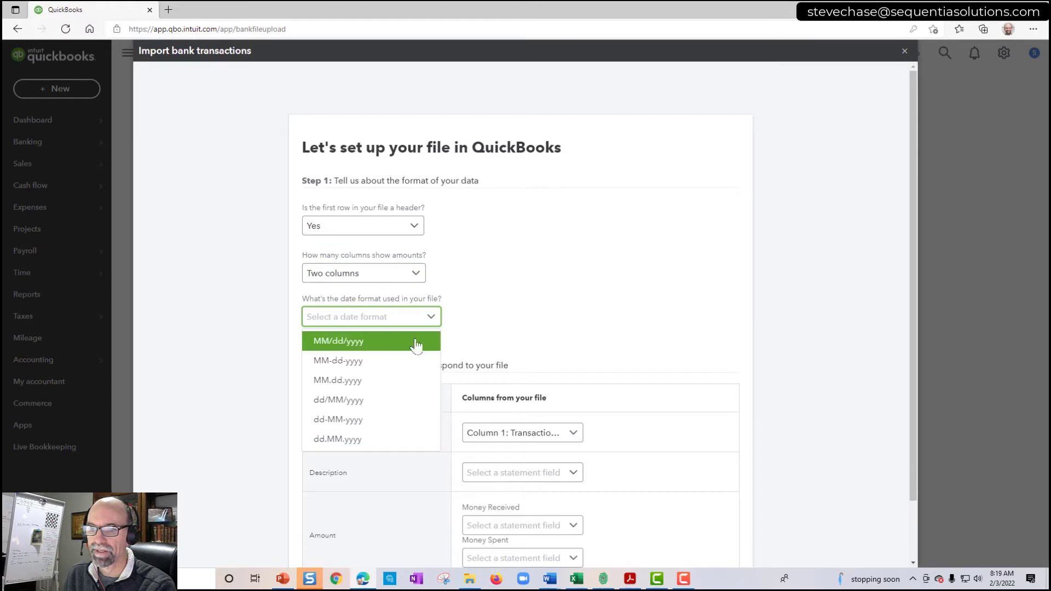
pyautogui.click(381, 345)
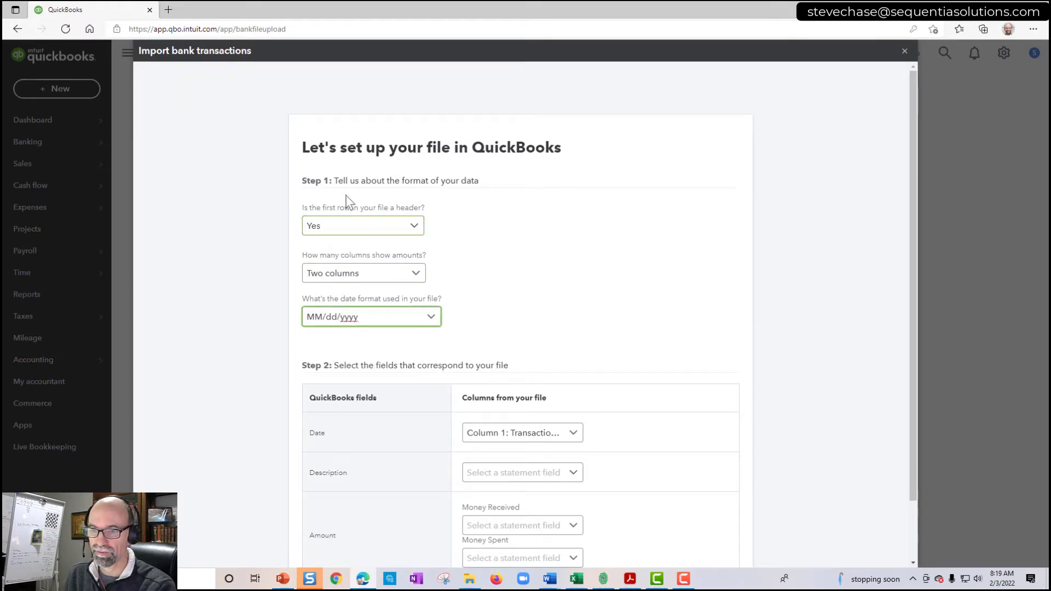
# Step: Map Date to Transaction Date, Description to Memo, Money Received to Deposit, Money Spent to Payment
pyautogui.scroll(-2, 638, 313)
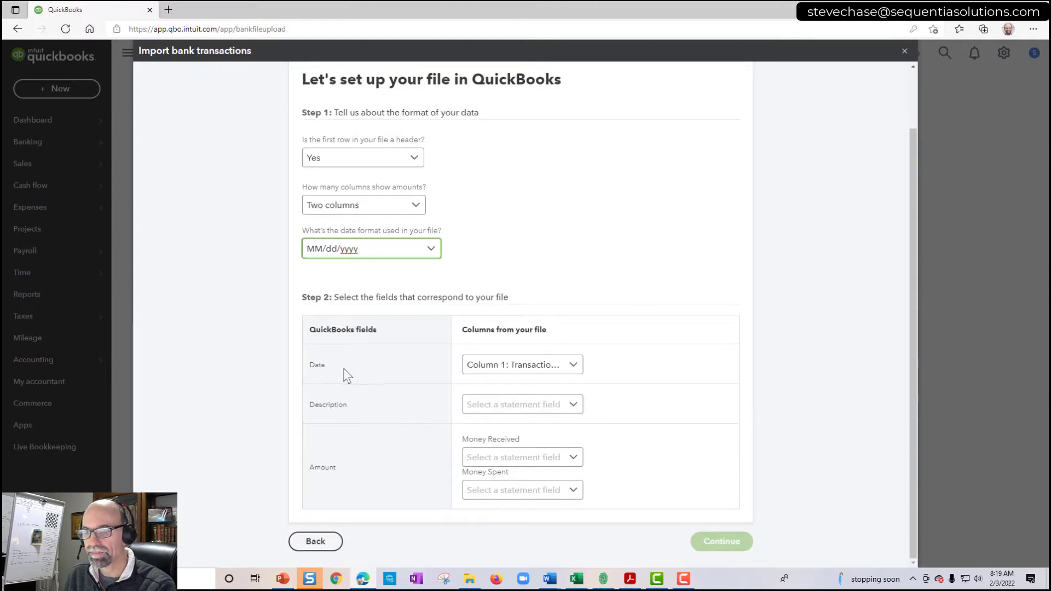
pyautogui.click(570, 364)
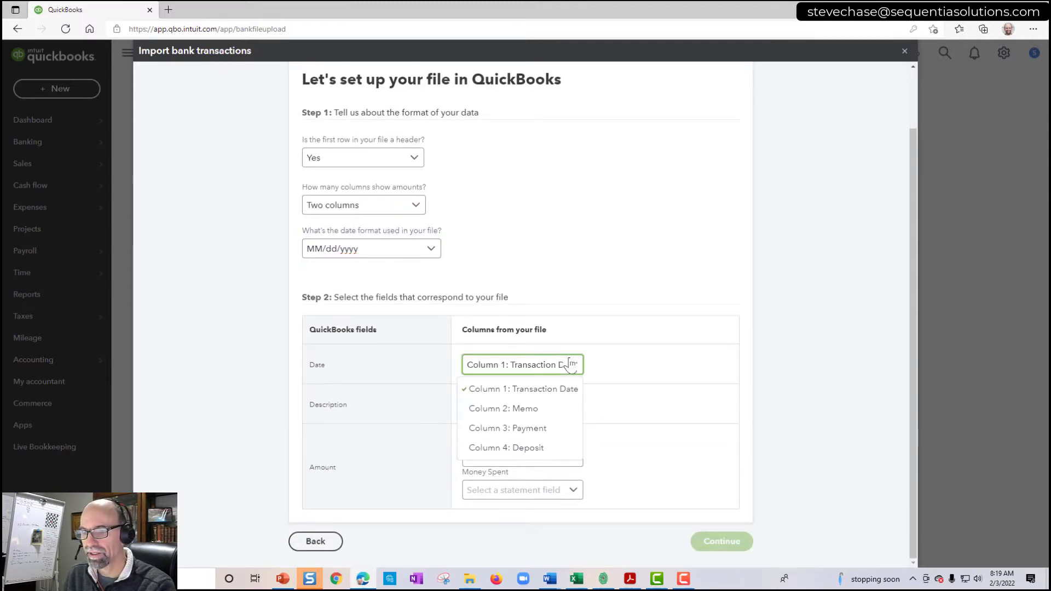
pyautogui.click(544, 389)
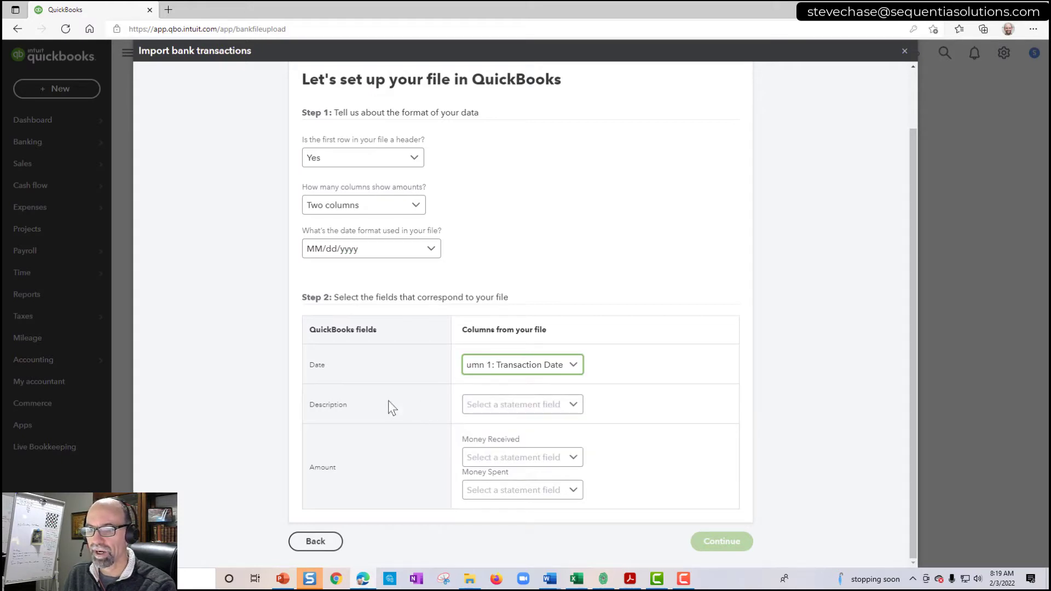
pyautogui.click(570, 404)
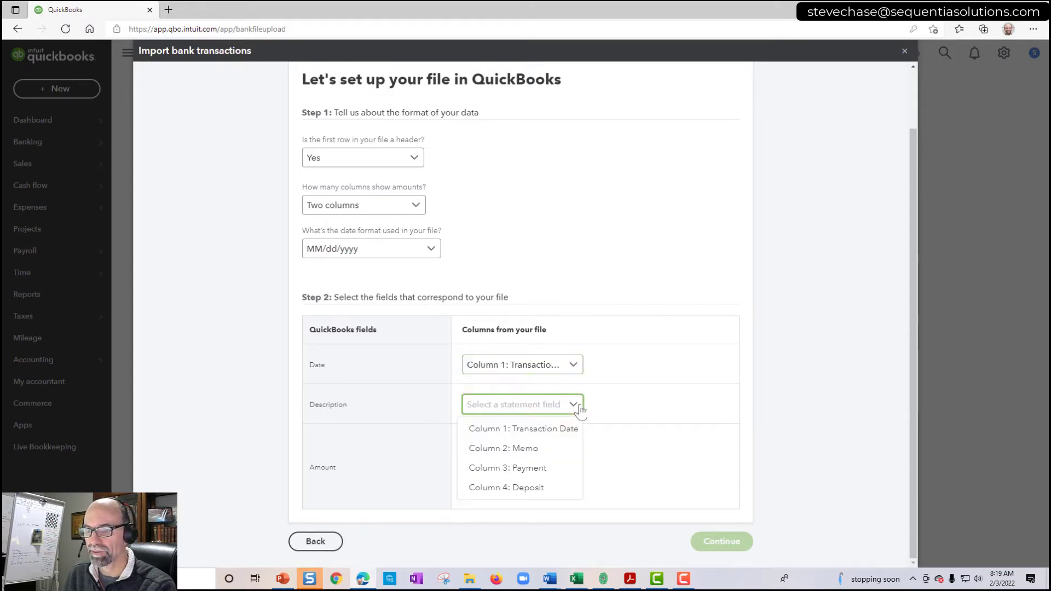
pyautogui.click(550, 456)
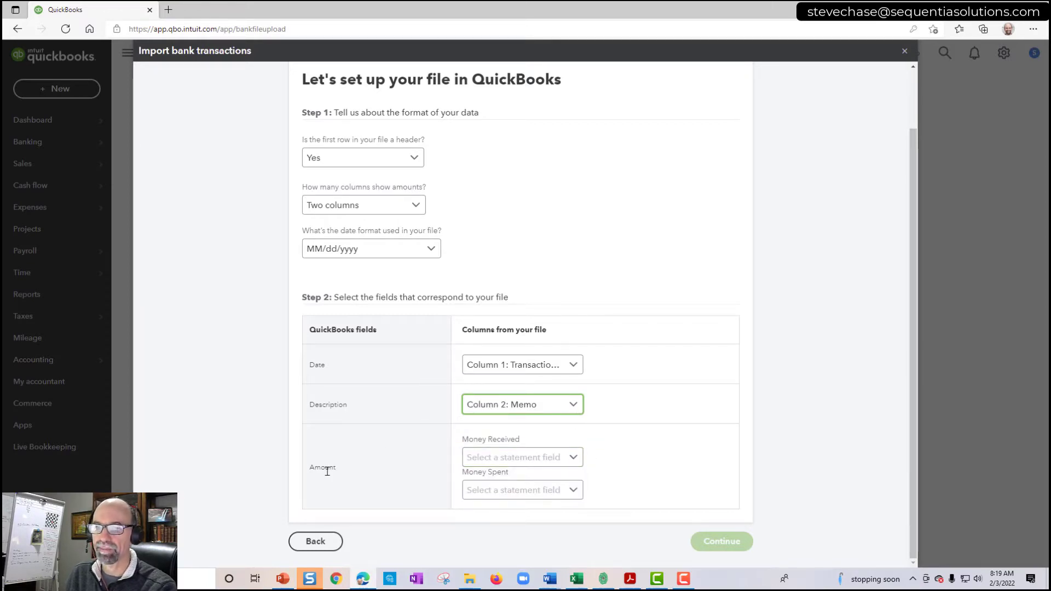
pyautogui.click(566, 458)
pyautogui.click(549, 540)
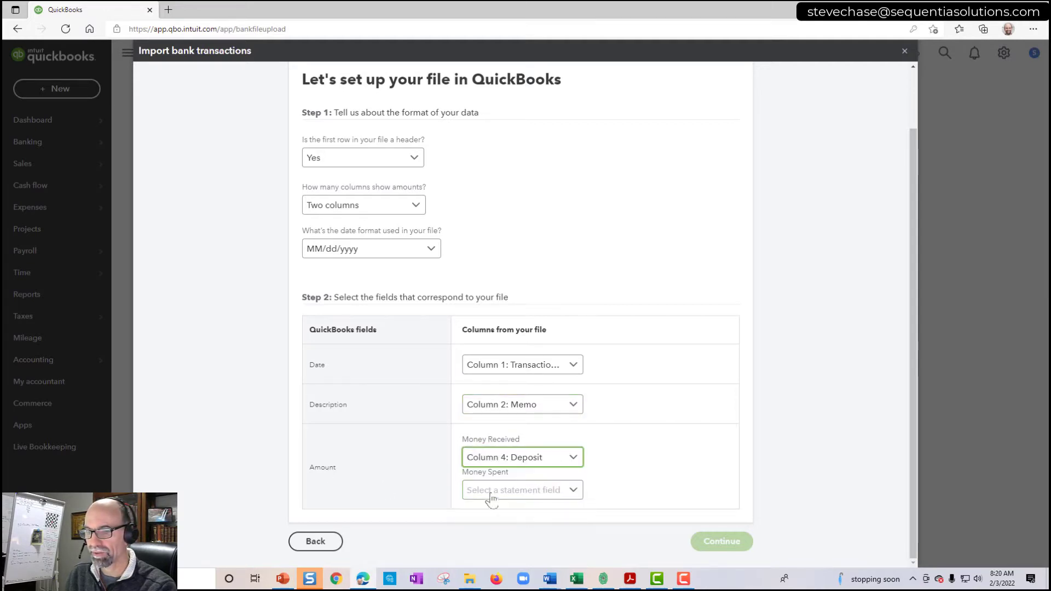
pyautogui.click(567, 490)
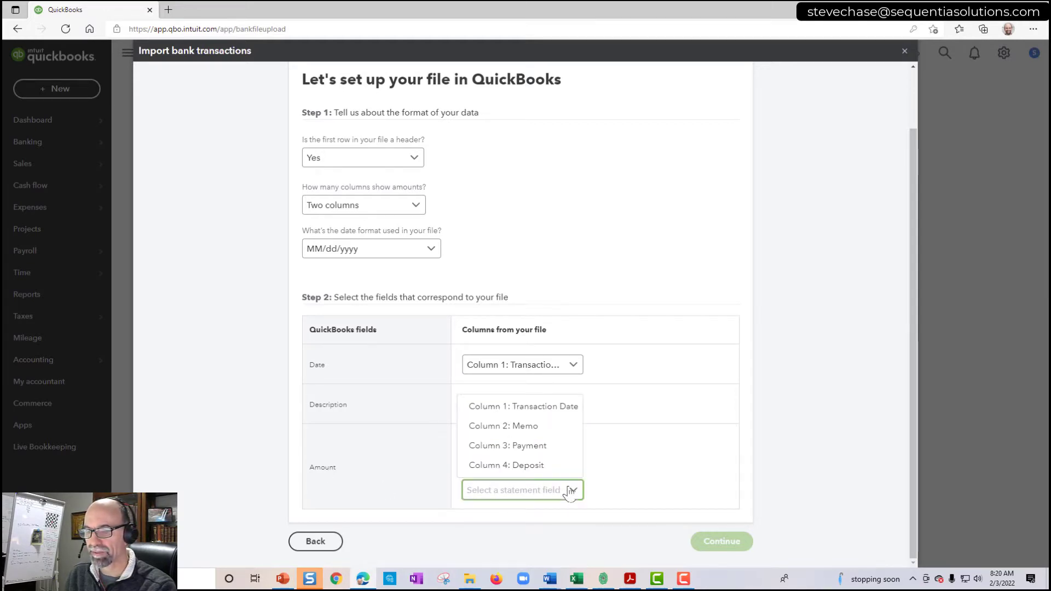
pyautogui.click(540, 447)
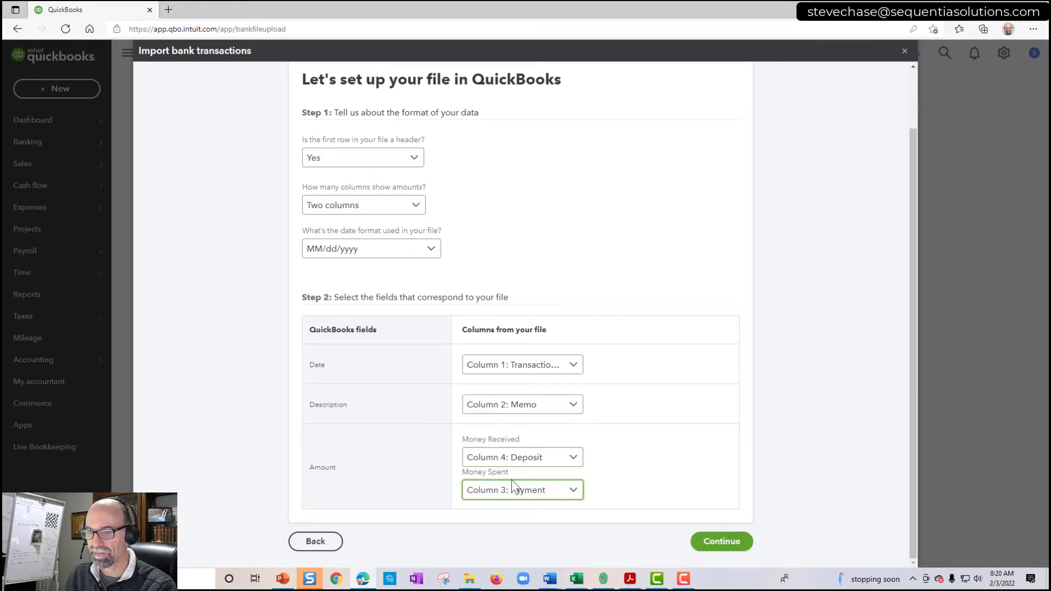
# Step: Move on to the transaction list with every row selected for import
pyautogui.click(727, 542)
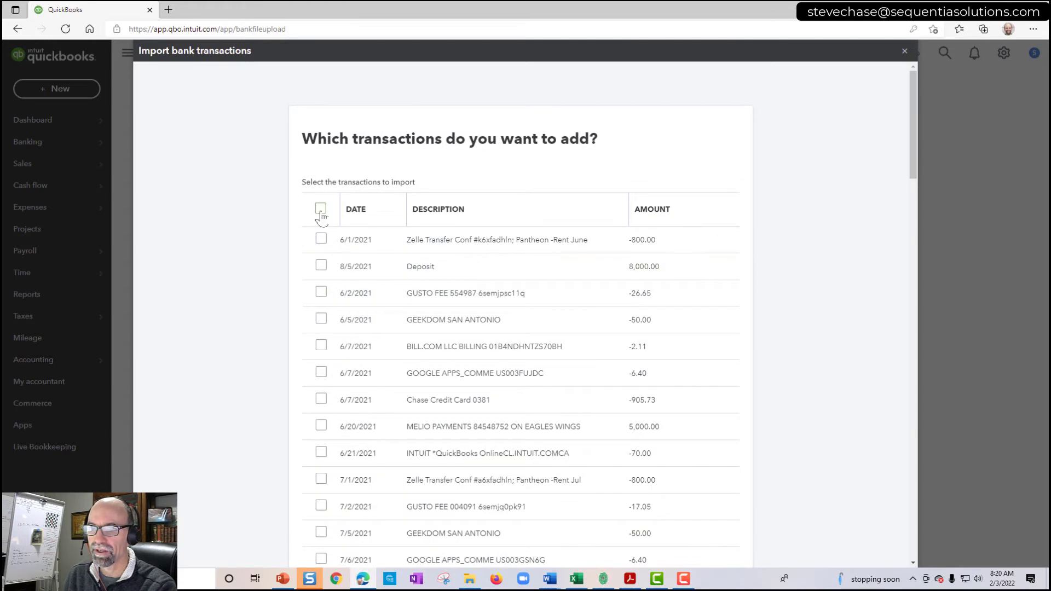
pyautogui.click(320, 209)
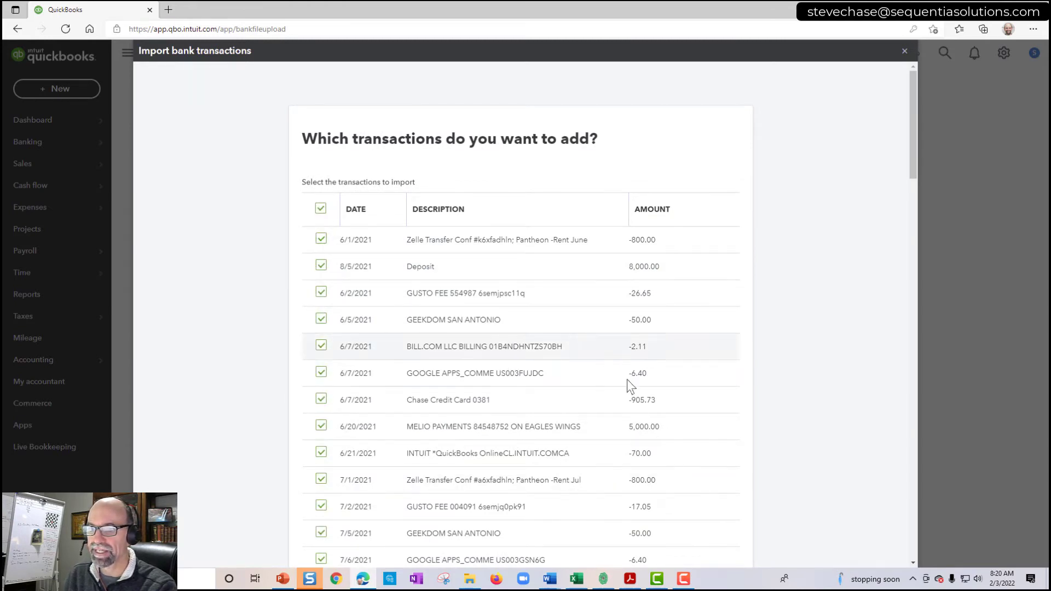
pyautogui.scroll(-5, 726, 376)
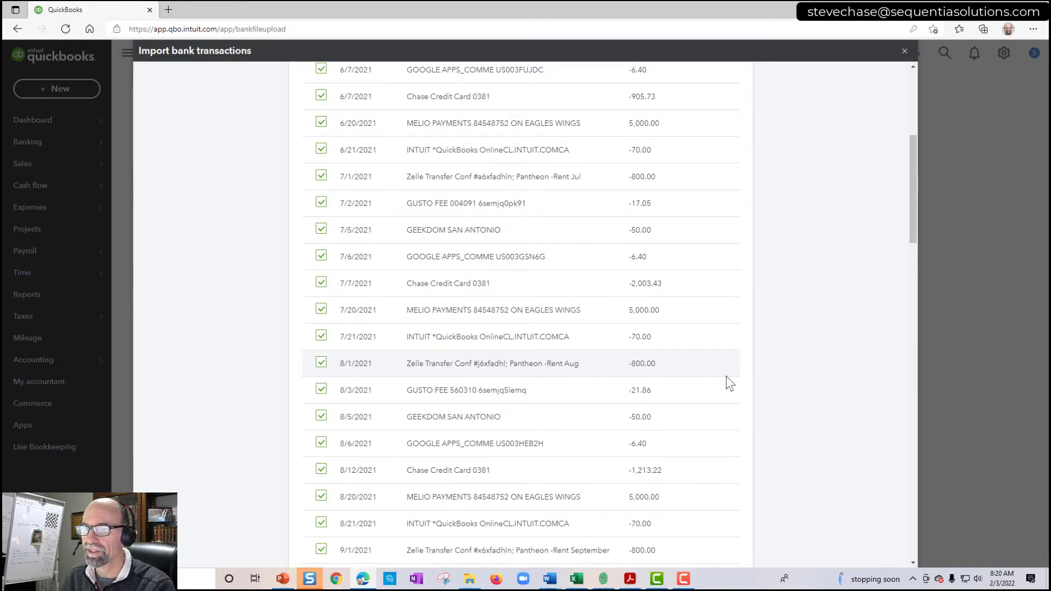
pyautogui.scroll(6, 725, 376)
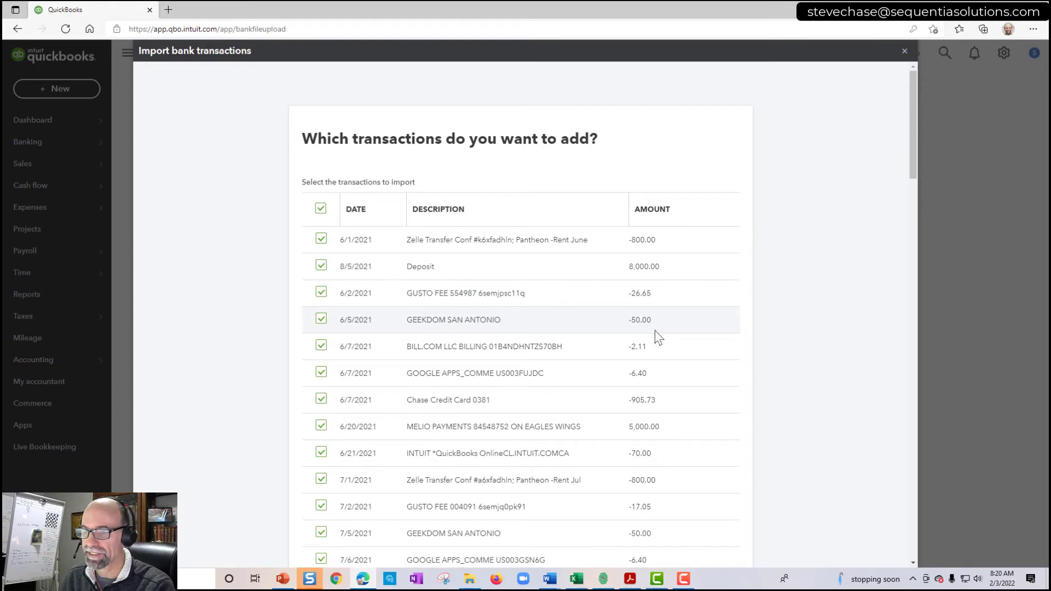
# Step: Highlight the first transaction's 800.00 amount and its minus sign, then scroll to the list's end
pyautogui.moveTo(656, 240); pyautogui.dragTo(632, 240)
pyautogui.click(630, 239)
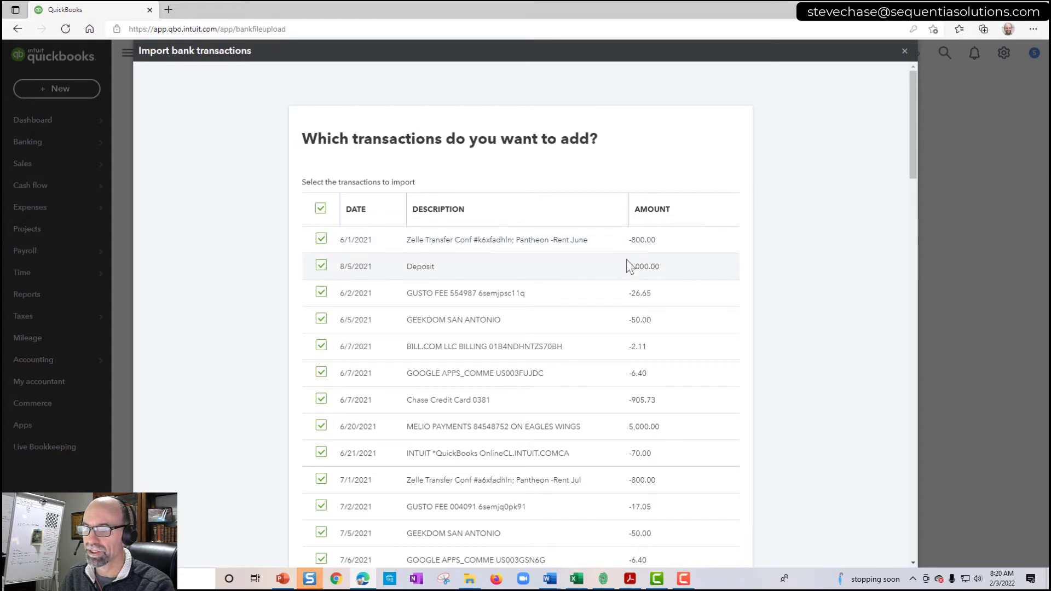
pyautogui.doubleClick(628, 240)
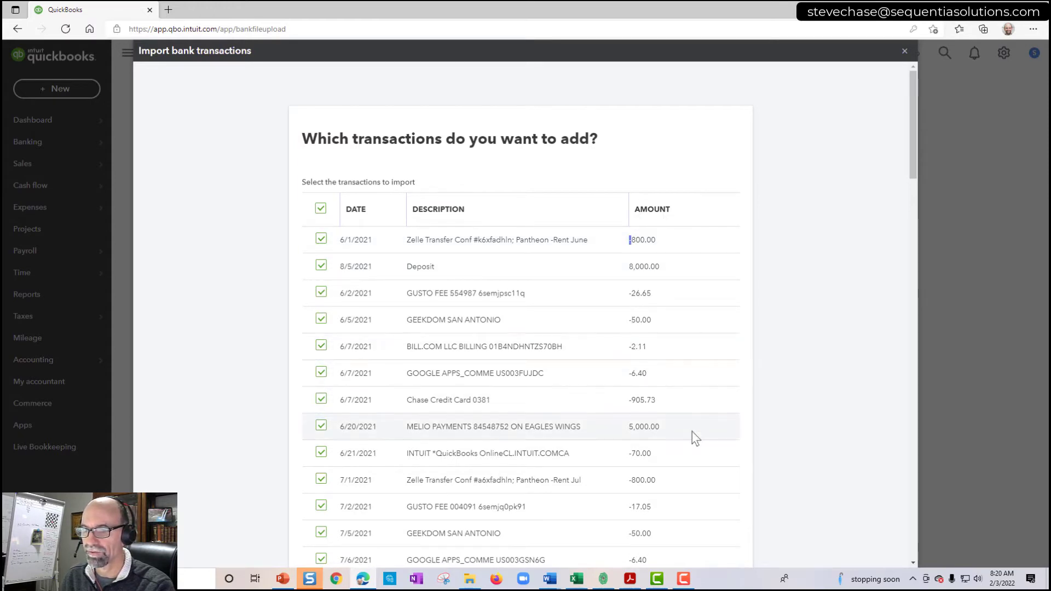
pyautogui.scroll(-3, 692, 433)
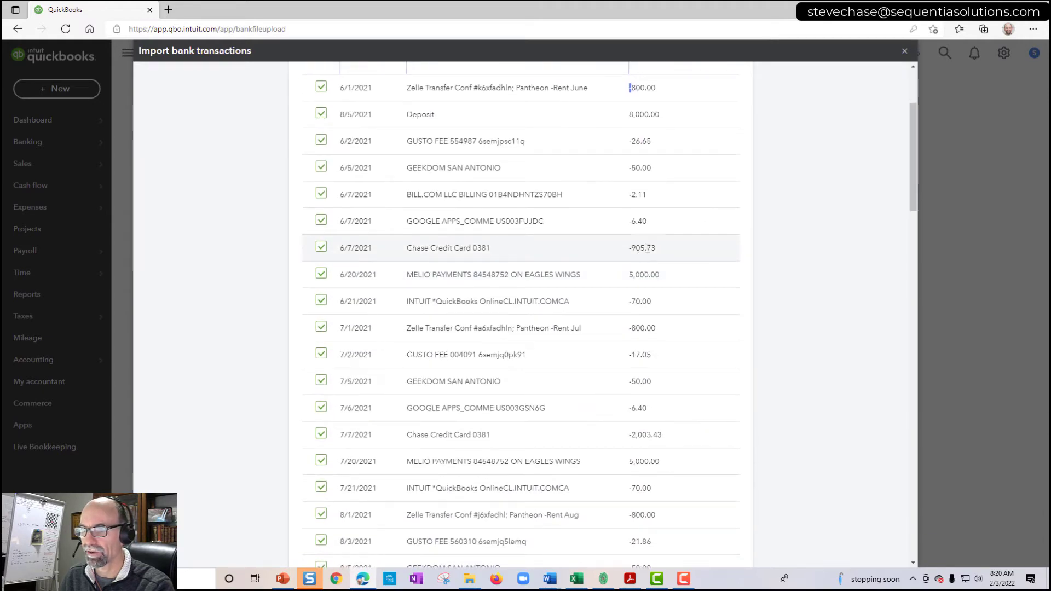
pyautogui.scroll(-5, 662, 366)
pyautogui.scroll(-20, 660, 364)
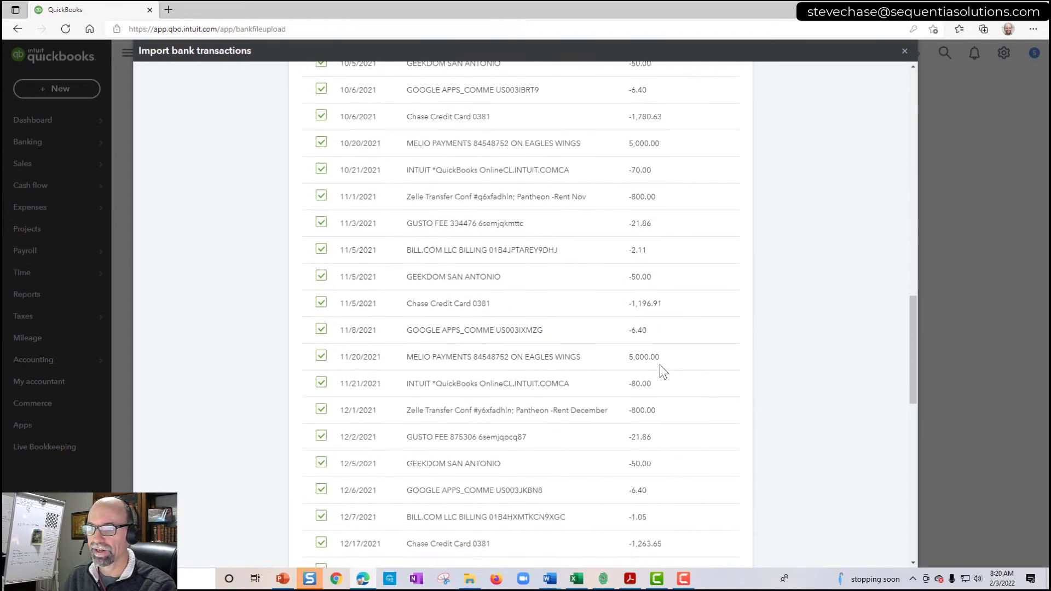
pyautogui.scroll(-3, 658, 364)
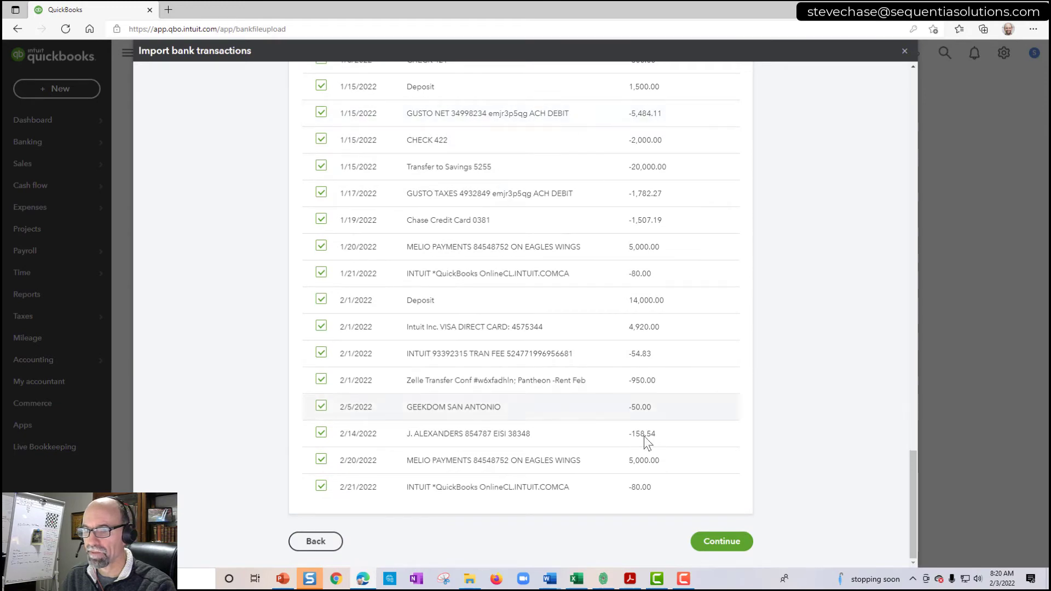
# Step: Continue and confirm importing the 77 checking transactions
pyautogui.click(735, 542)
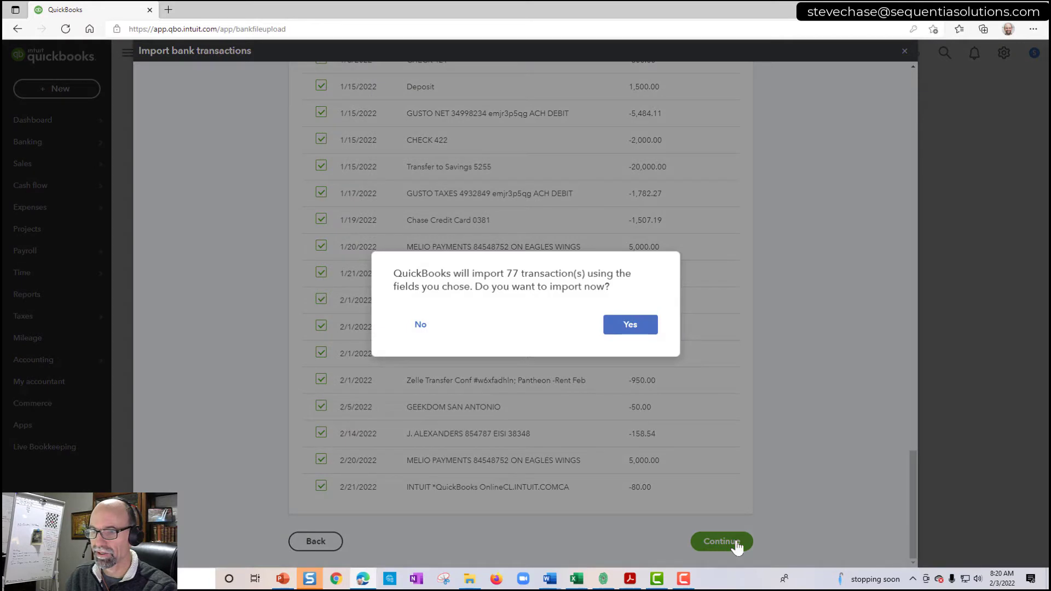
pyautogui.click(626, 328)
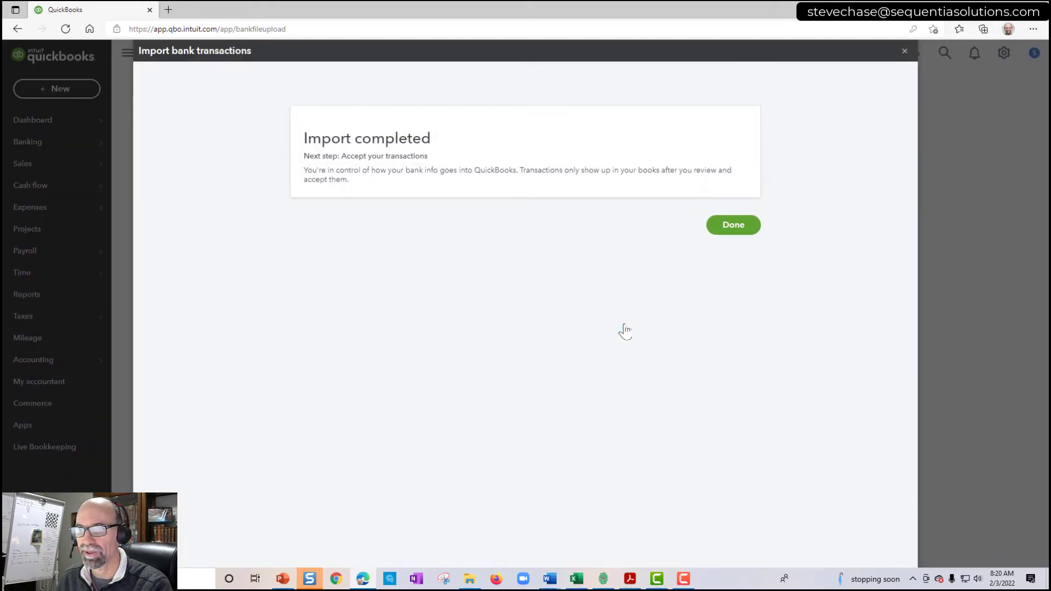
# Step: Finish the import, sort the For review list by date ascending, and scroll through it
pyautogui.click(741, 228)
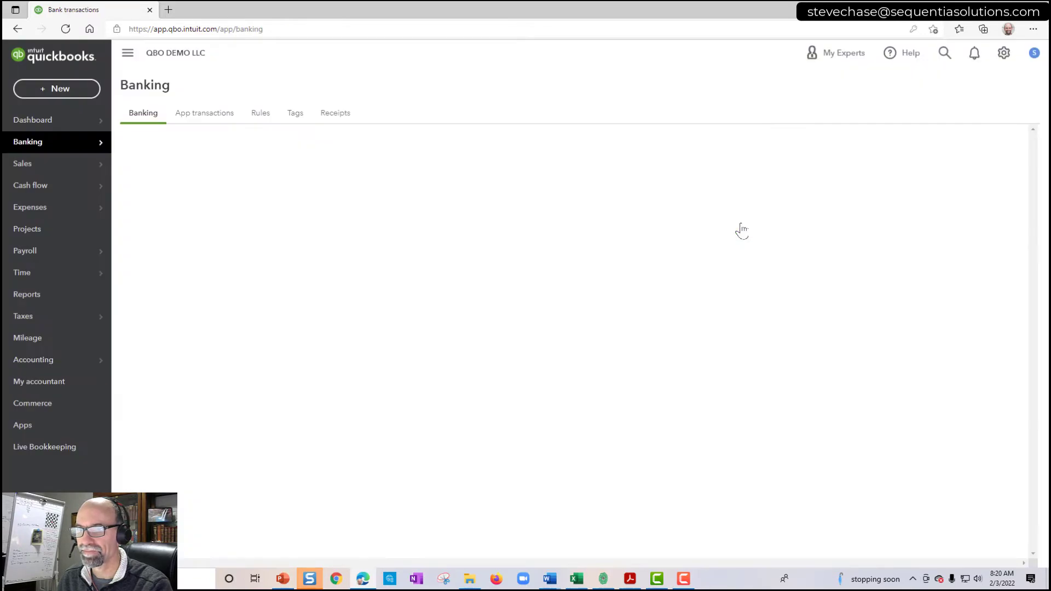
pyautogui.scroll(-3, 232, 346)
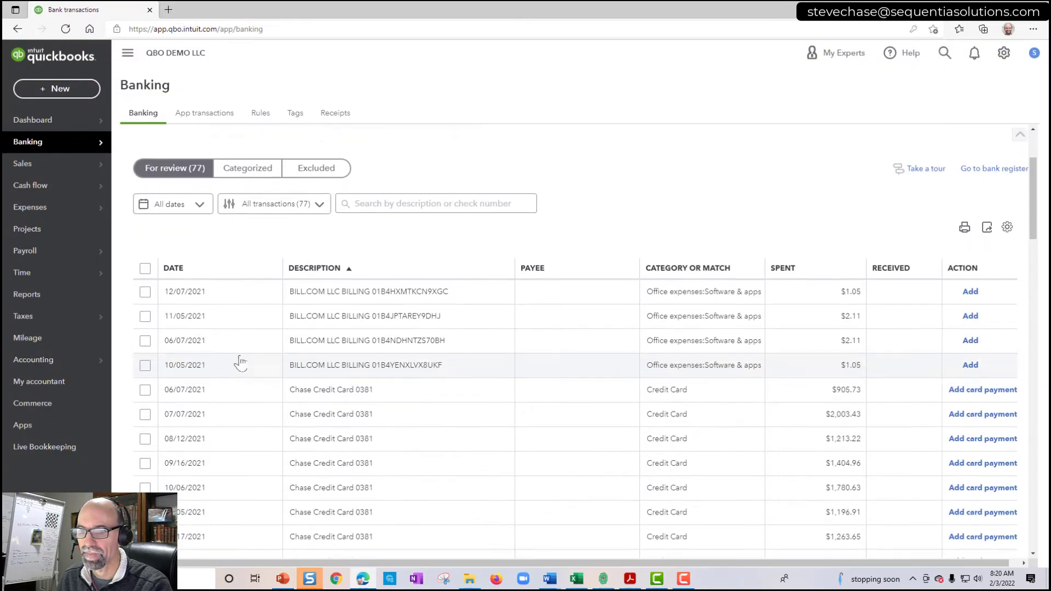
pyautogui.click(194, 268)
pyautogui.scroll(-1, 361, 347)
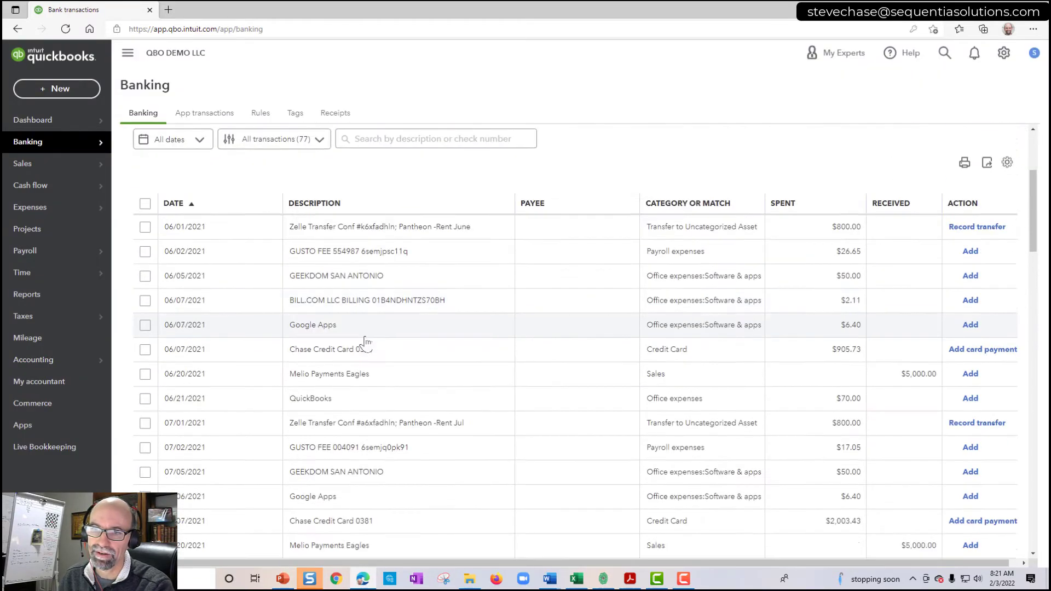
pyautogui.scroll(-15, 365, 344)
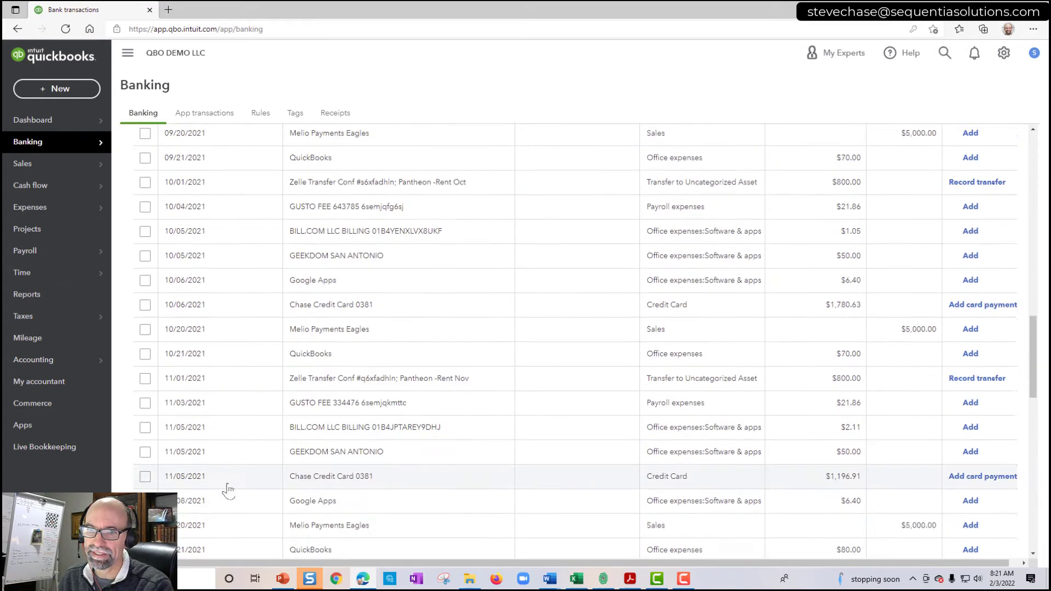
pyautogui.scroll(-10, 235, 486)
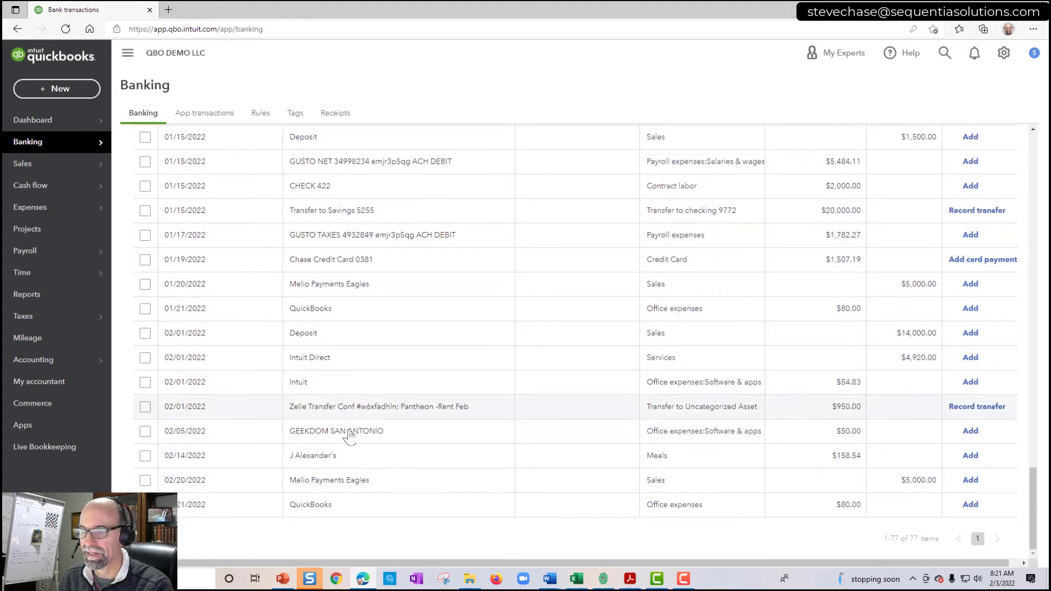
pyautogui.scroll(10, 386, 296)
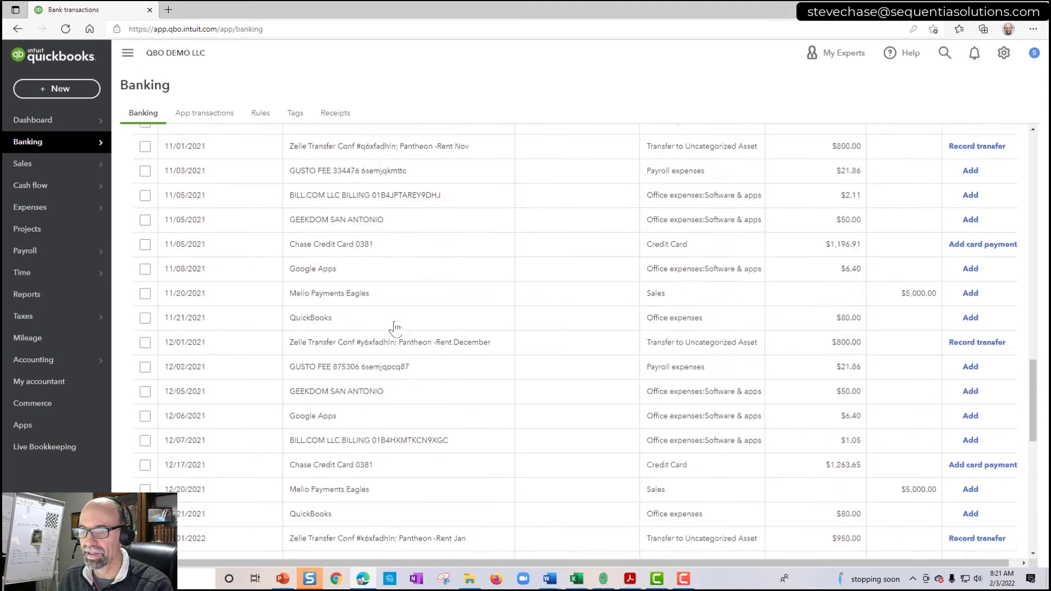
pyautogui.scroll(20, 394, 328)
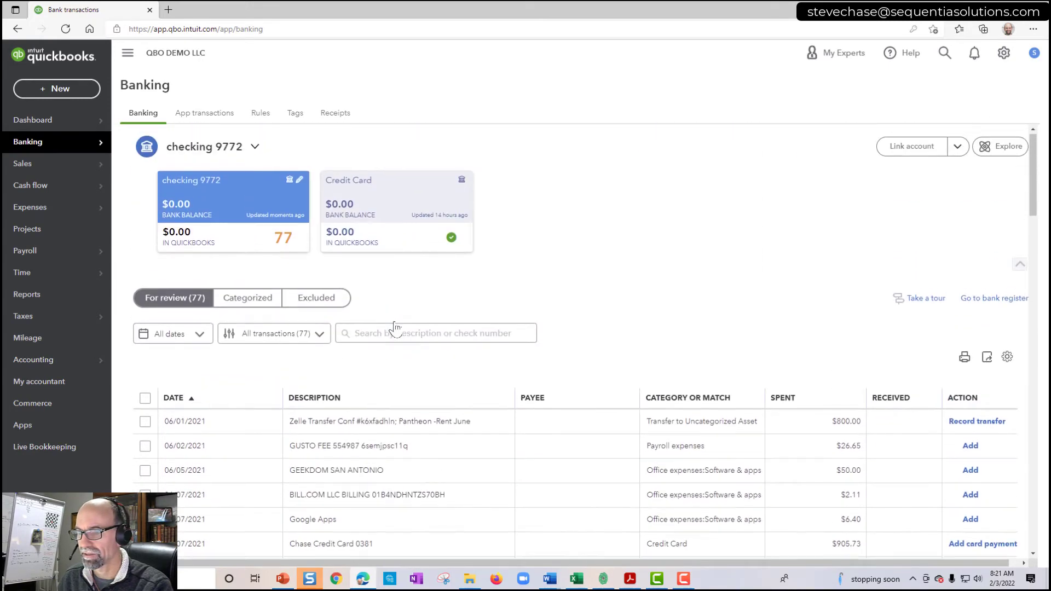
pyautogui.scroll(-4, 394, 322)
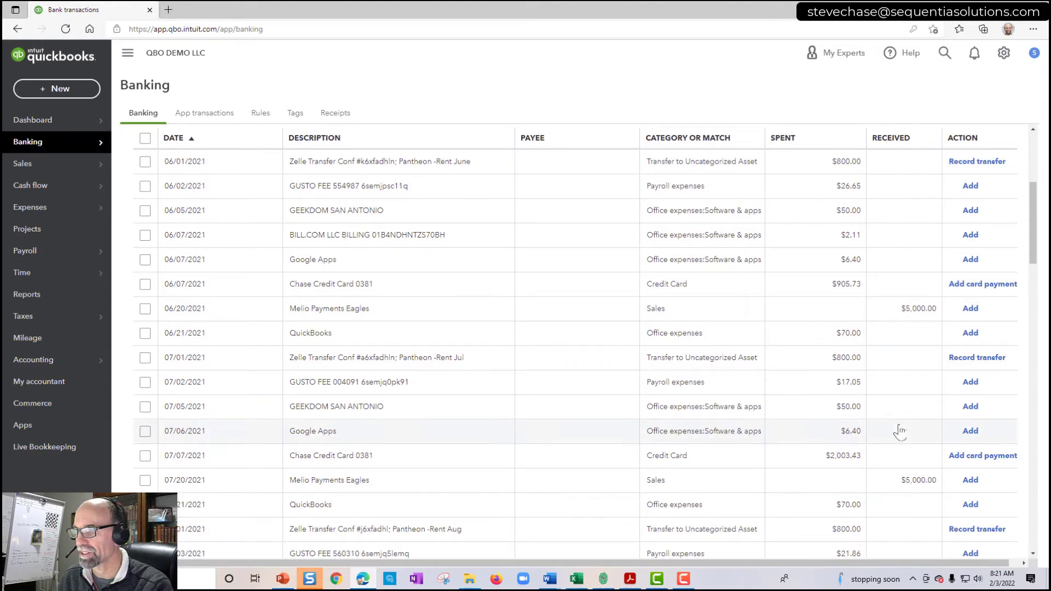
pyautogui.scroll(-10, 898, 406)
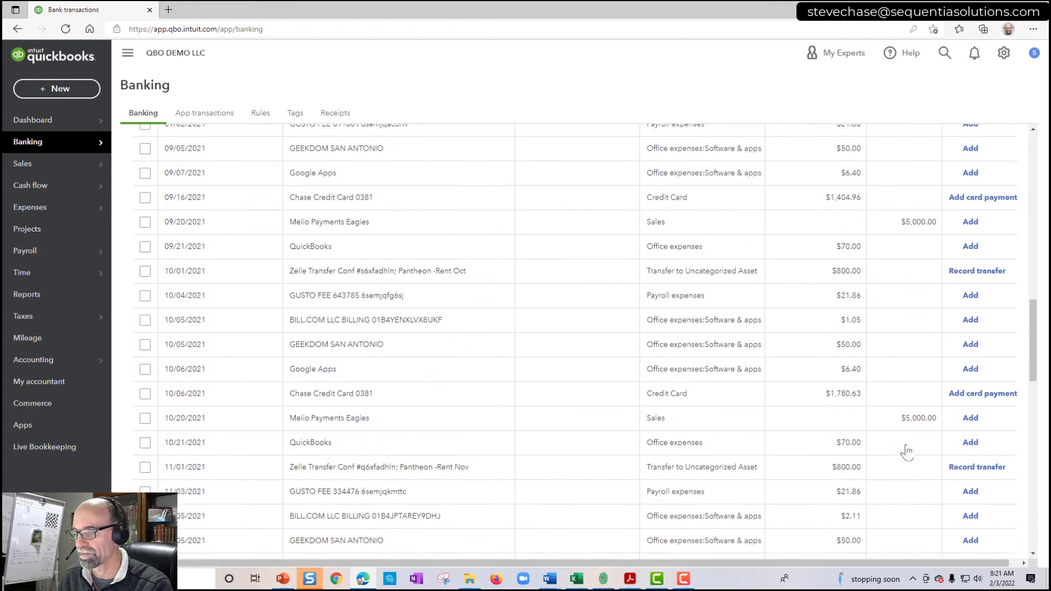
pyautogui.scroll(15, 906, 451)
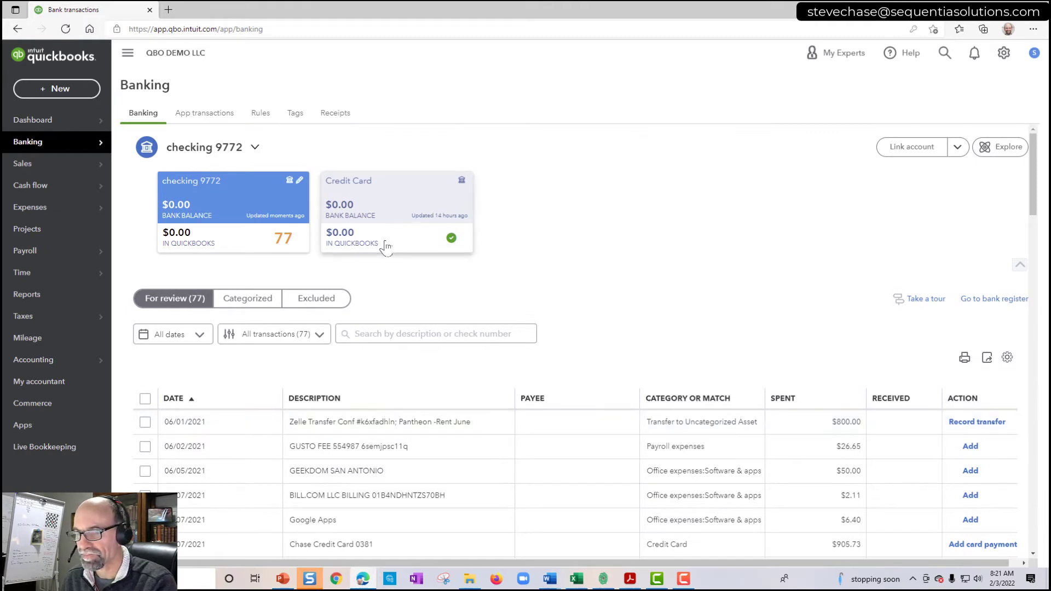
# Step: Select the Credit Card account, then start a new Bank Data import with Credit Card 0381.csv
pyautogui.click(393, 202)
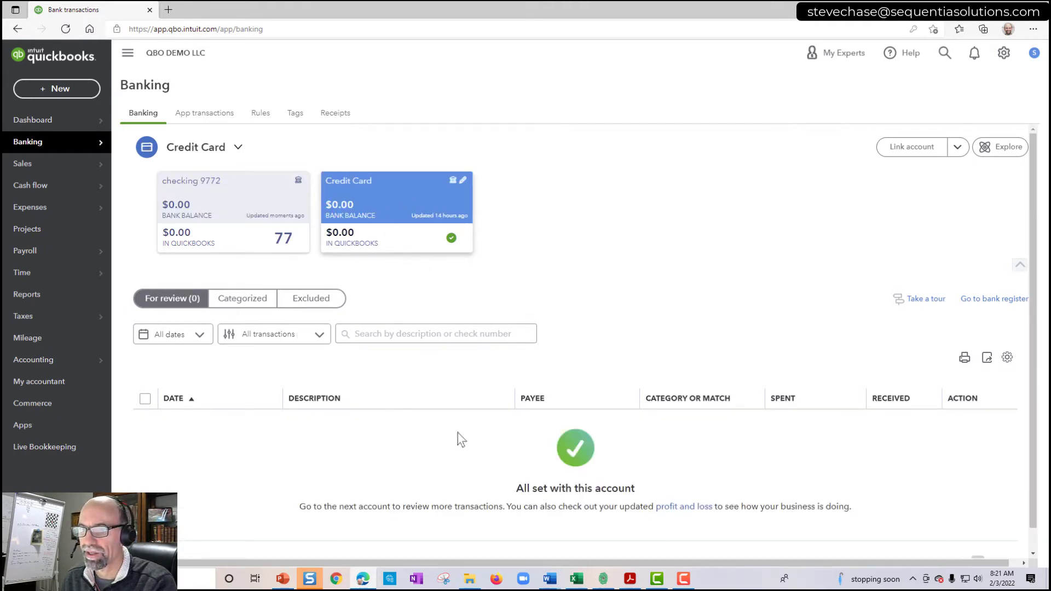
pyautogui.click(1003, 54)
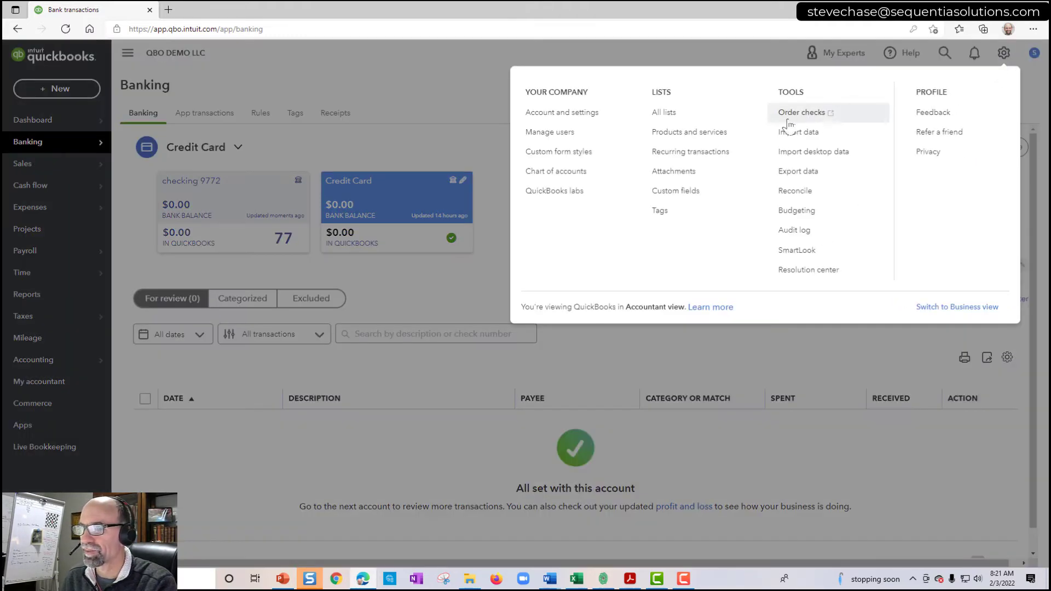
pyautogui.click(799, 132)
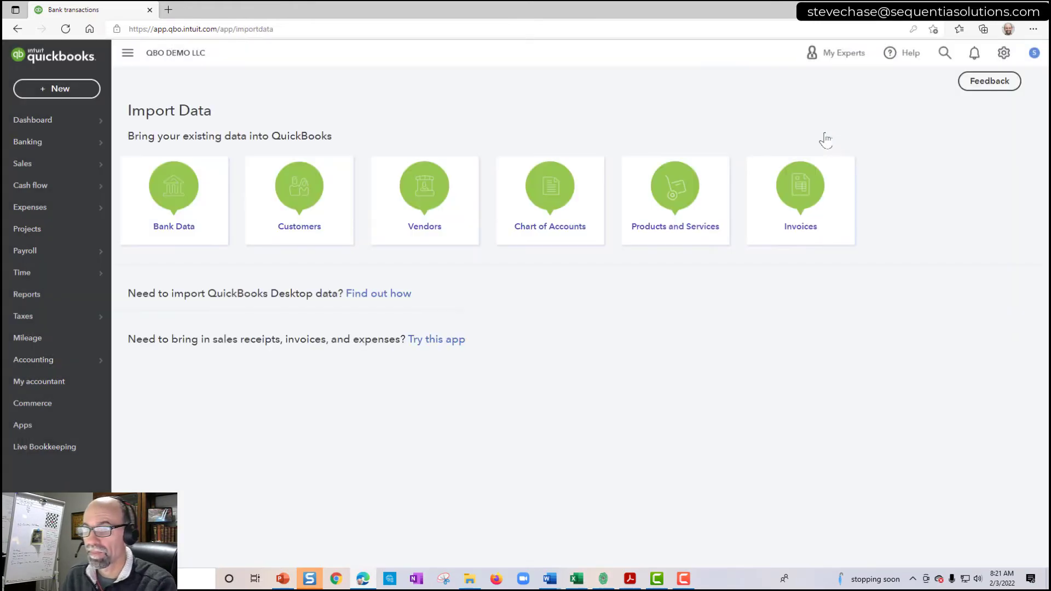
pyautogui.click(211, 222)
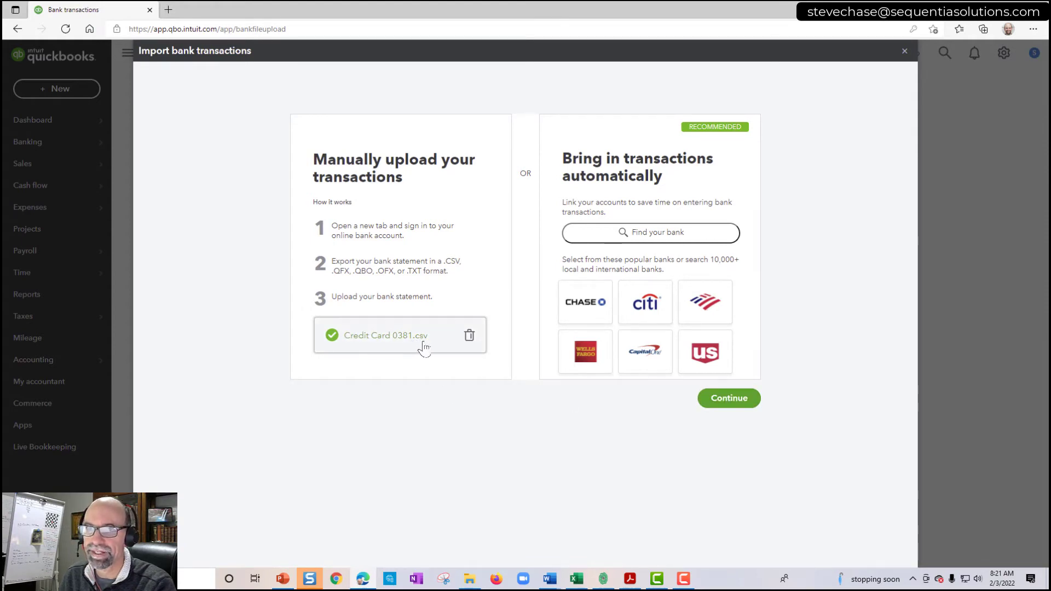
# Step: Assign the uploaded credit card file to the Credit Card account and continue to file setup
pyautogui.click(721, 403)
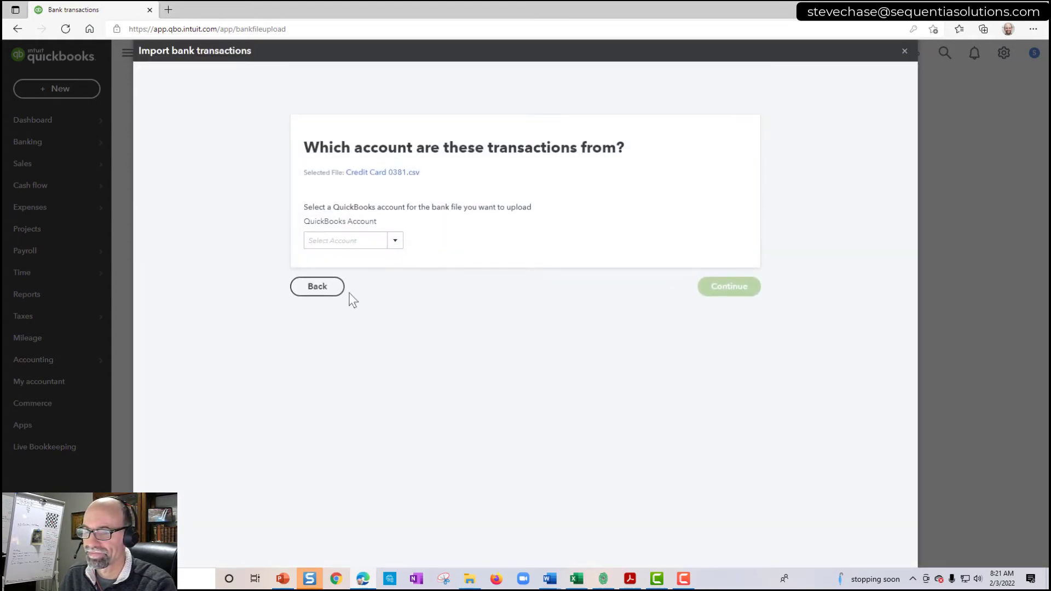
pyautogui.click(395, 241)
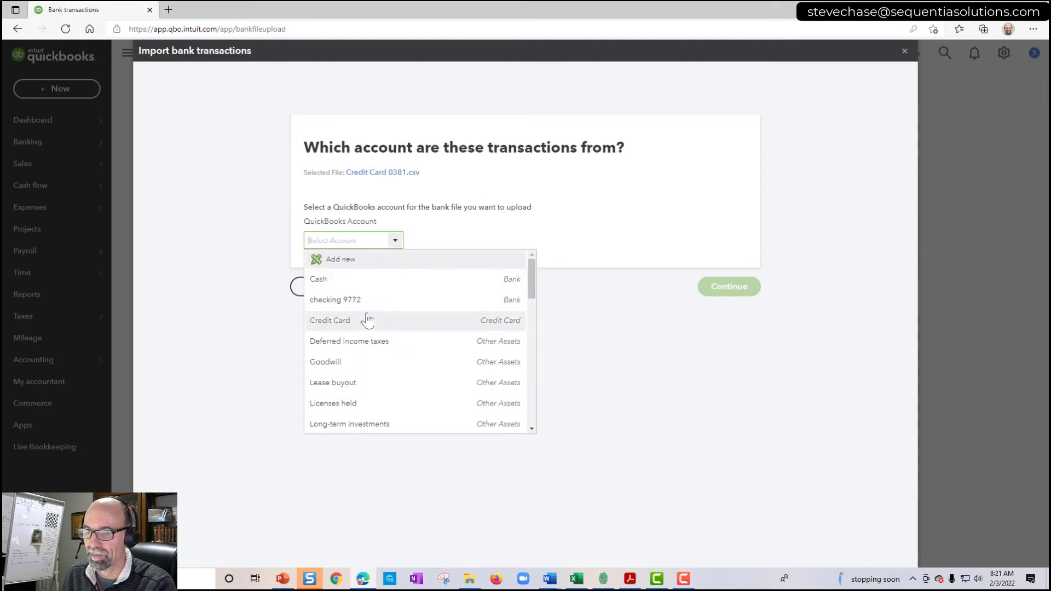
pyautogui.click(383, 321)
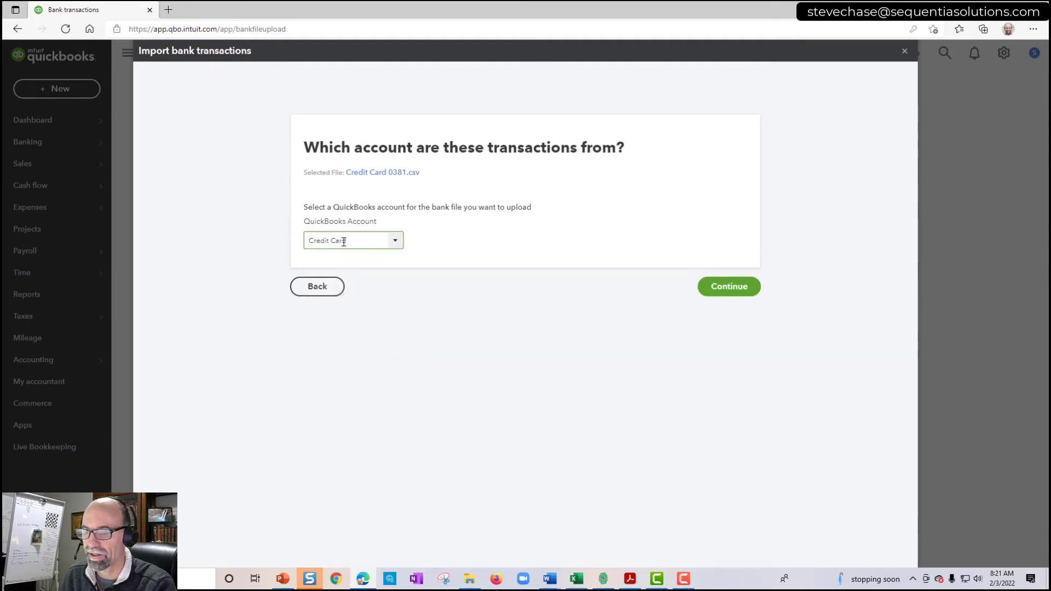
pyautogui.click(738, 290)
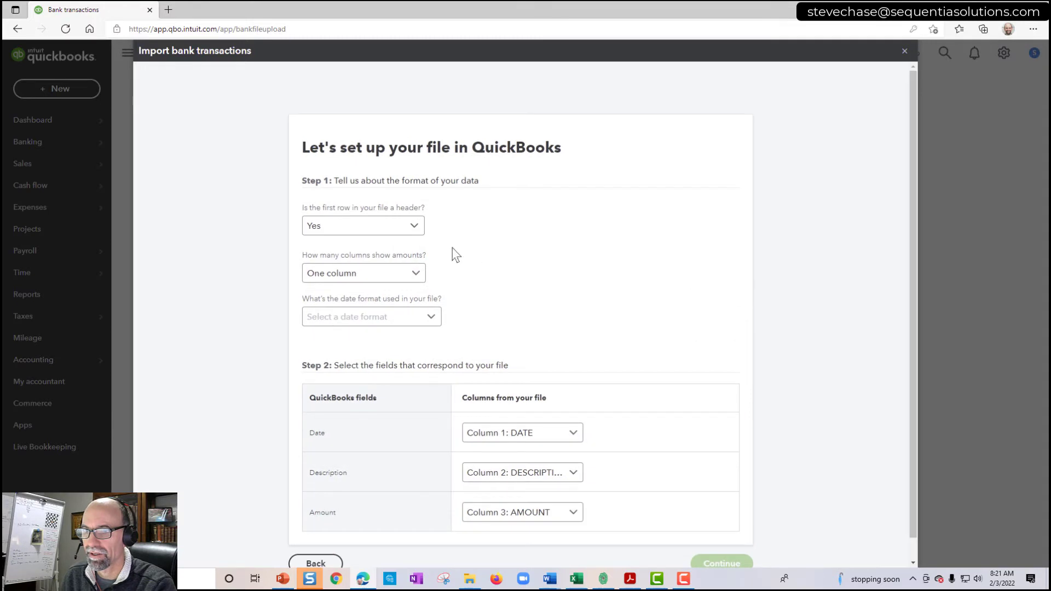
# Step: Set the file to one amount column with MM/dd/yyyy dates
pyautogui.click(418, 277)
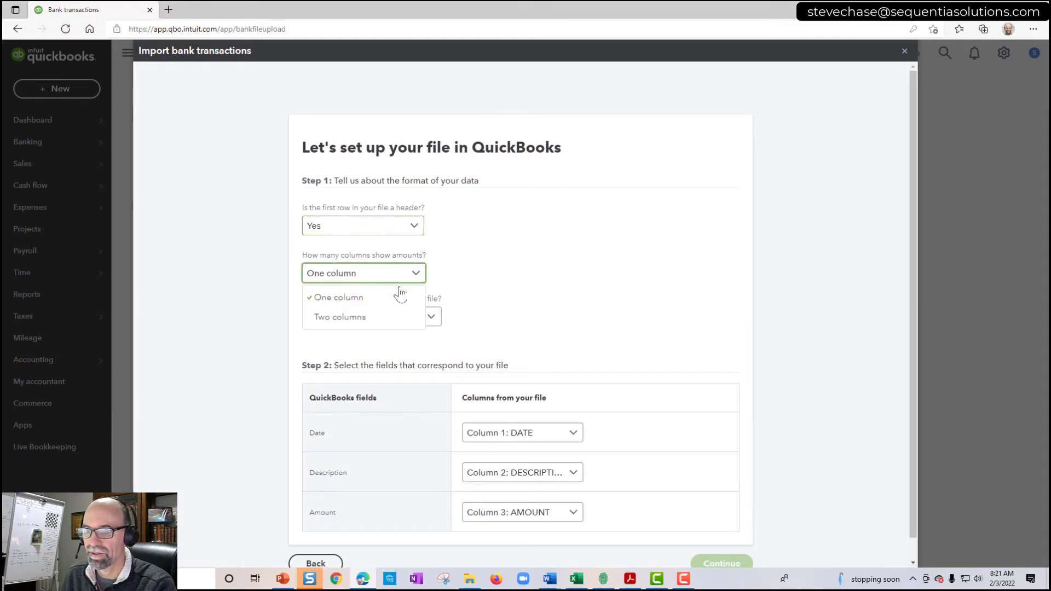
pyautogui.click(398, 296)
pyautogui.click(417, 317)
pyautogui.click(397, 342)
# Step: Keep Date, Description and Amount mapped to Columns 1–3 and preview the transactions
pyautogui.scroll(-1, 668, 361)
pyautogui.click(569, 411)
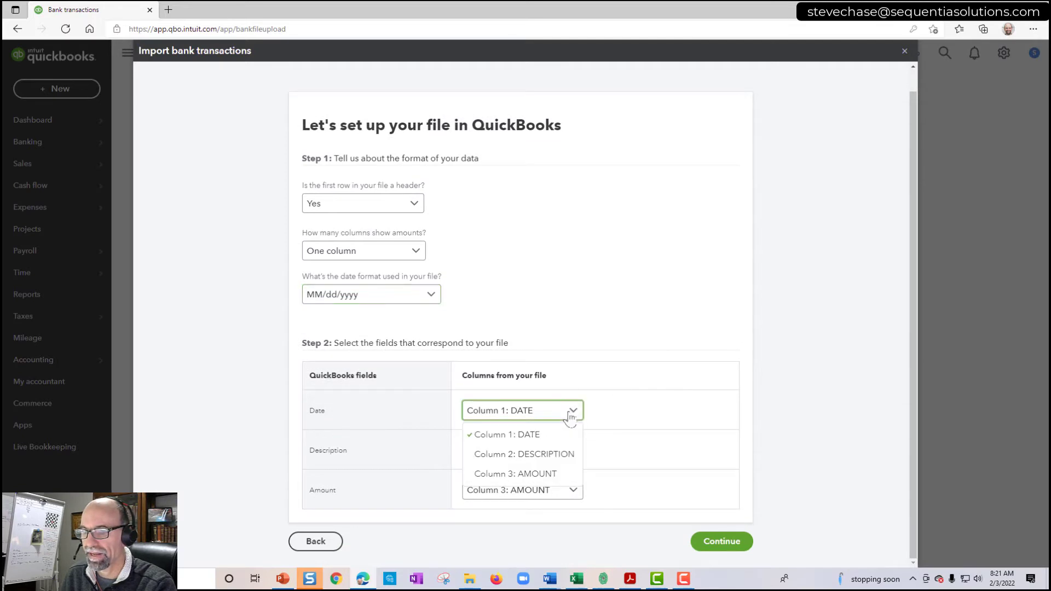
pyautogui.click(560, 432)
pyautogui.click(569, 450)
pyautogui.click(553, 493)
pyautogui.click(561, 493)
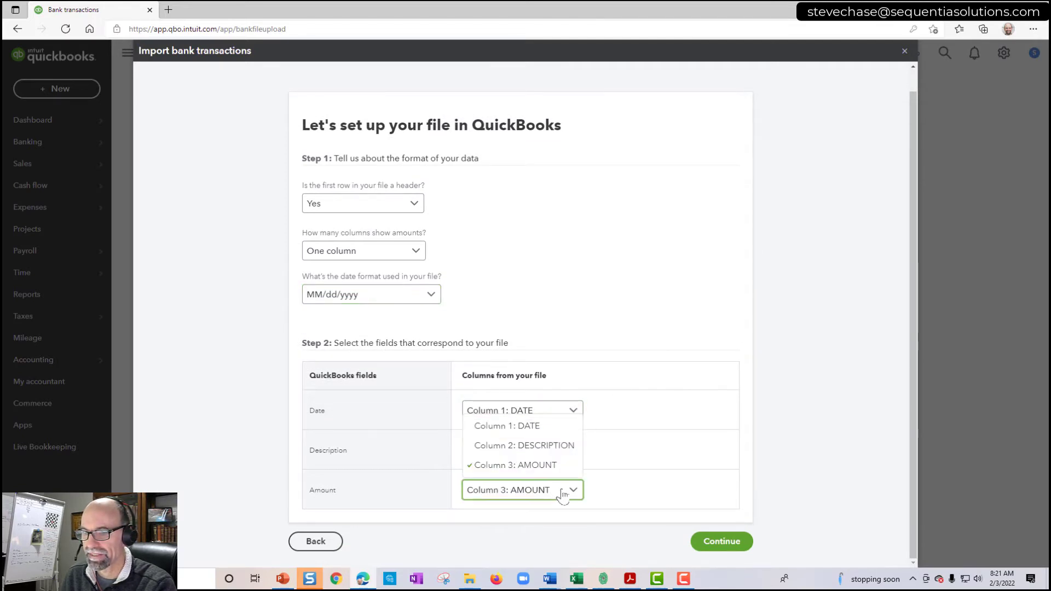
pyautogui.click(526, 465)
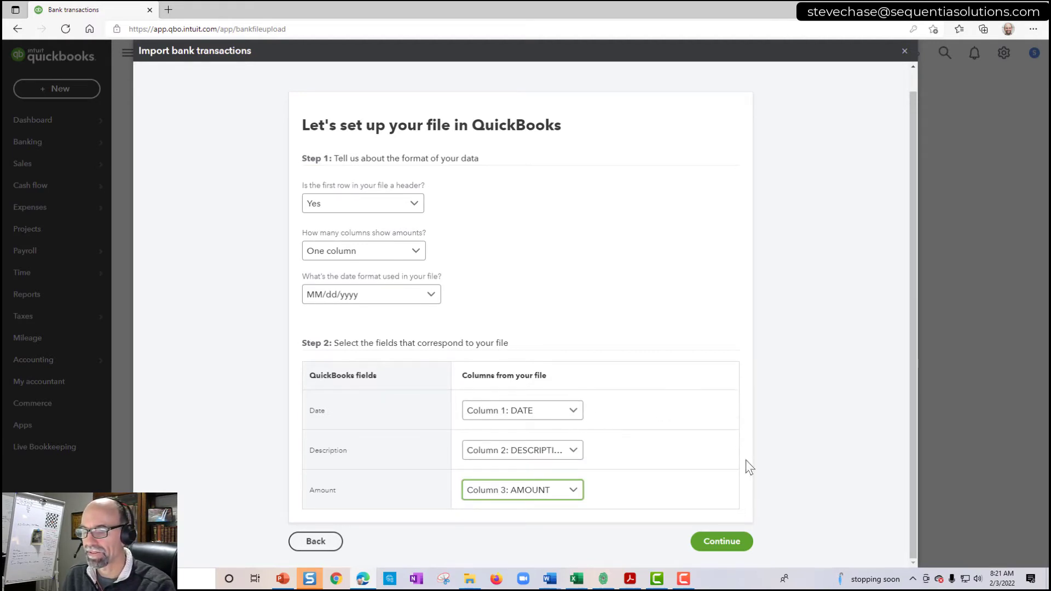
pyautogui.click(723, 541)
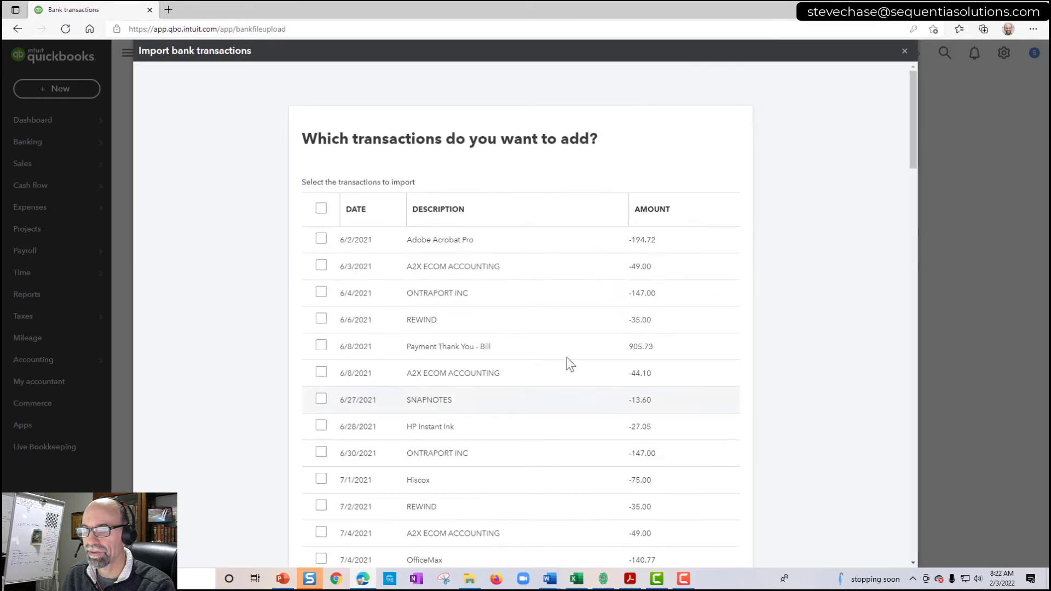
# Step: Select all 86 credit card statement transactions, review their amounts, and confirm the import
pyautogui.click(321, 209)
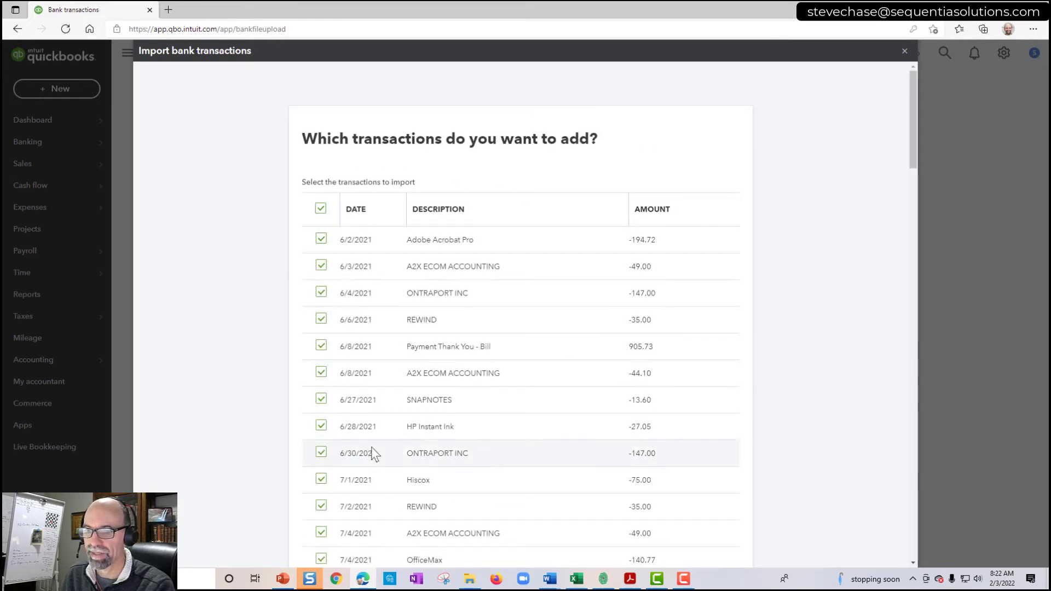
pyautogui.scroll(-20, 395, 465)
pyautogui.scroll(-8, 395, 465)
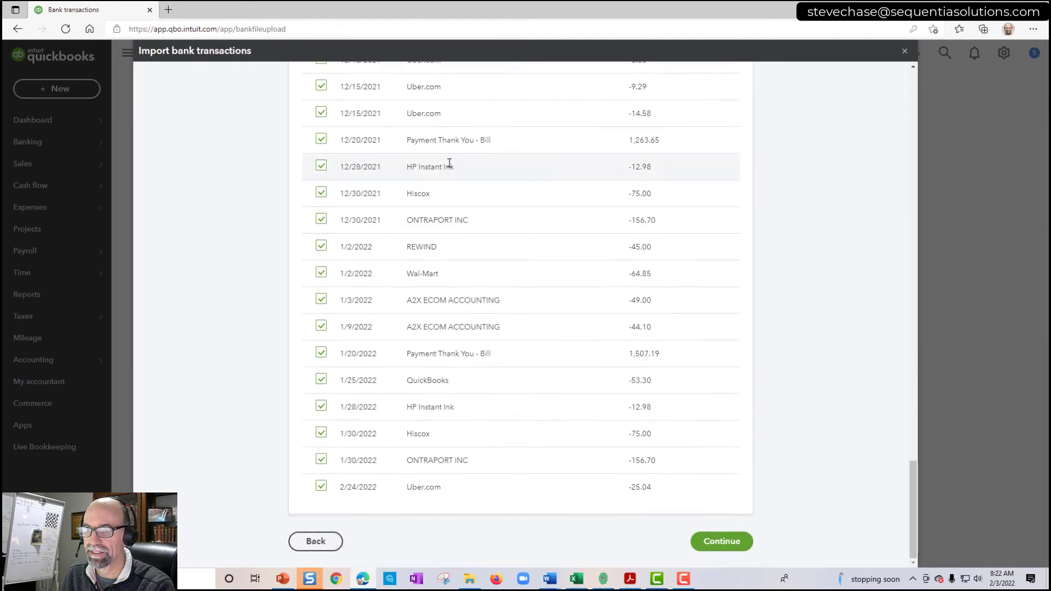
pyautogui.scroll(3, 448, 164)
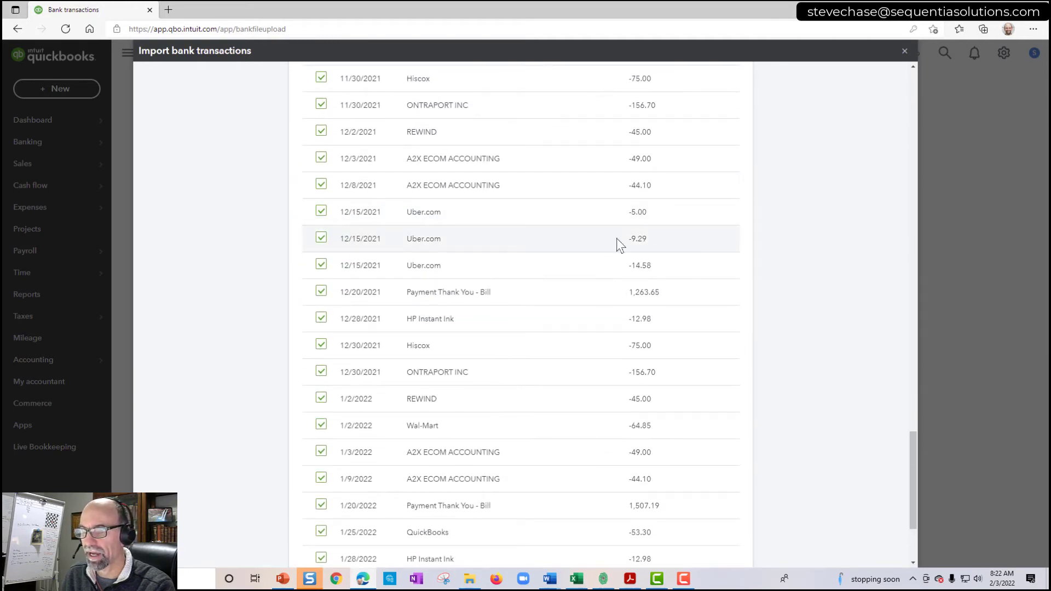
pyautogui.moveTo(633, 237); pyautogui.dragTo(631, 292)
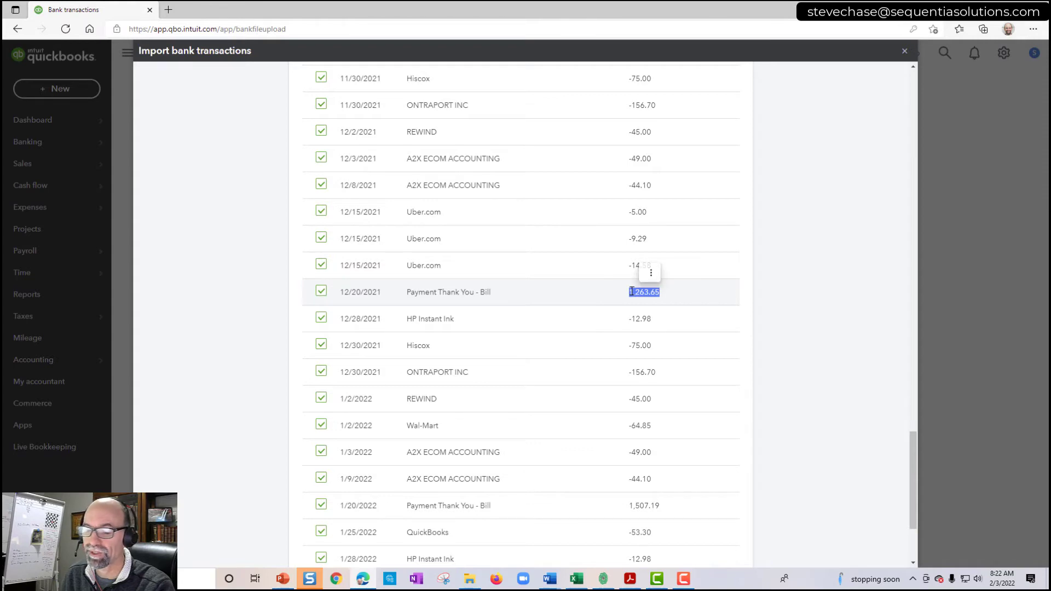
pyautogui.click(714, 298)
pyautogui.scroll(5, 577, 346)
pyautogui.scroll(20, 576, 346)
pyautogui.scroll(-20, 575, 343)
pyautogui.click(723, 541)
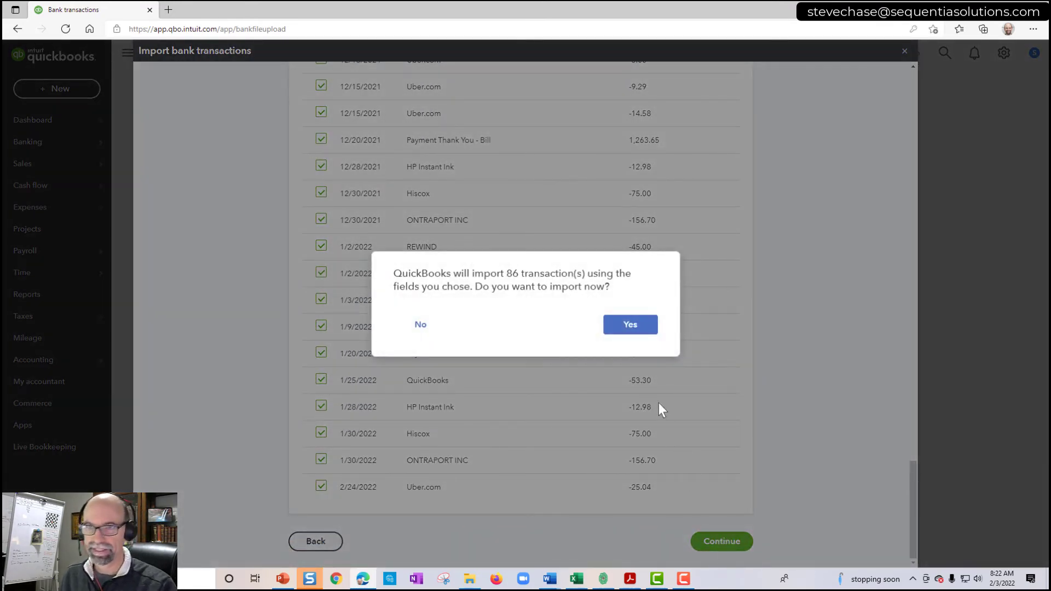
pyautogui.click(625, 328)
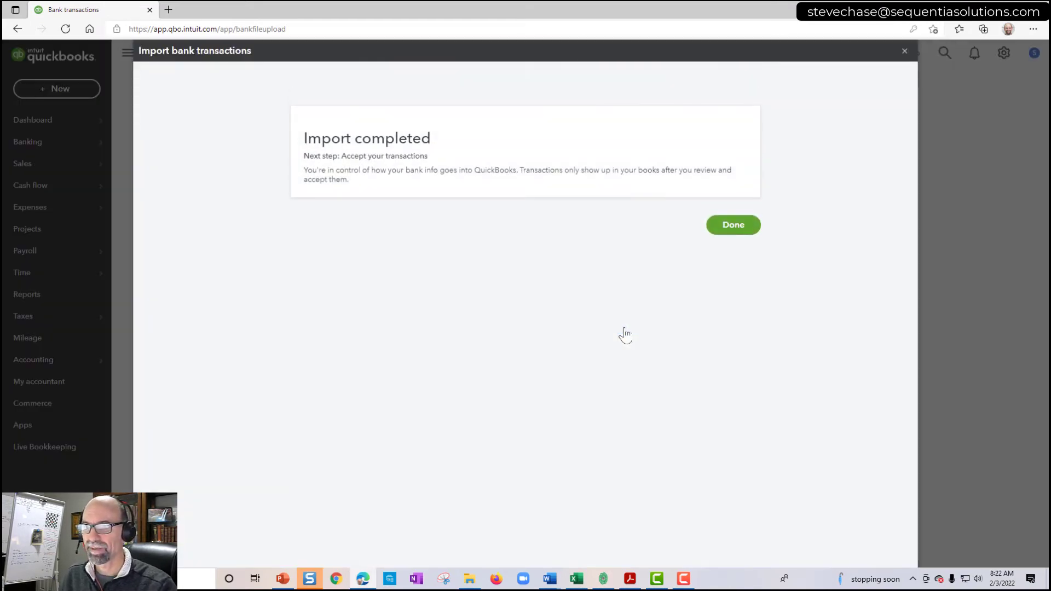
# Step: Finish the import and sort the Credit Card's 86 For review transactions by date
pyautogui.click(724, 232)
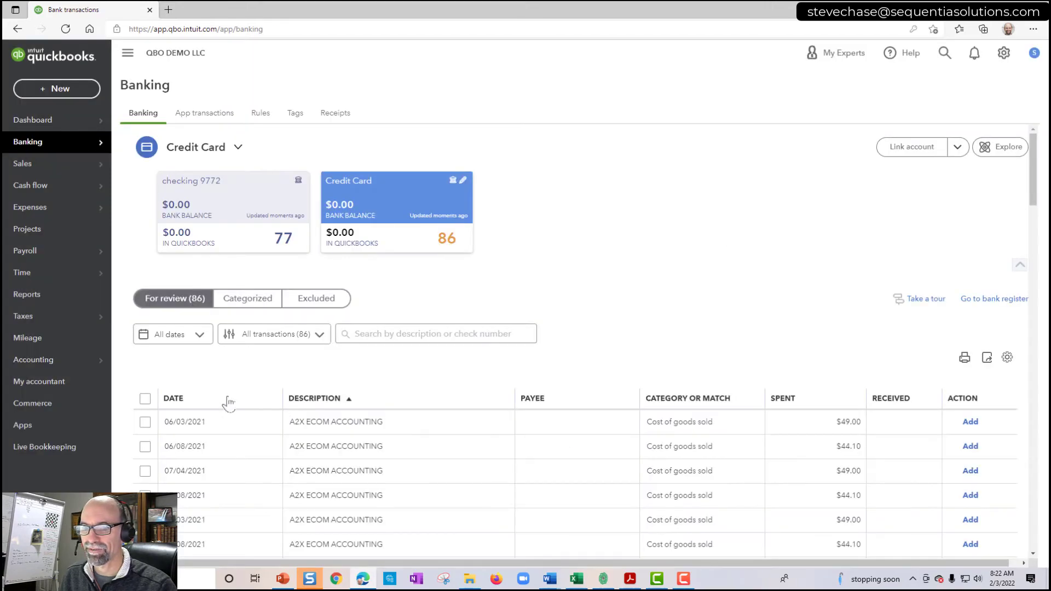
pyautogui.click(225, 399)
pyautogui.scroll(-5, 508, 382)
pyautogui.scroll(-8, 508, 387)
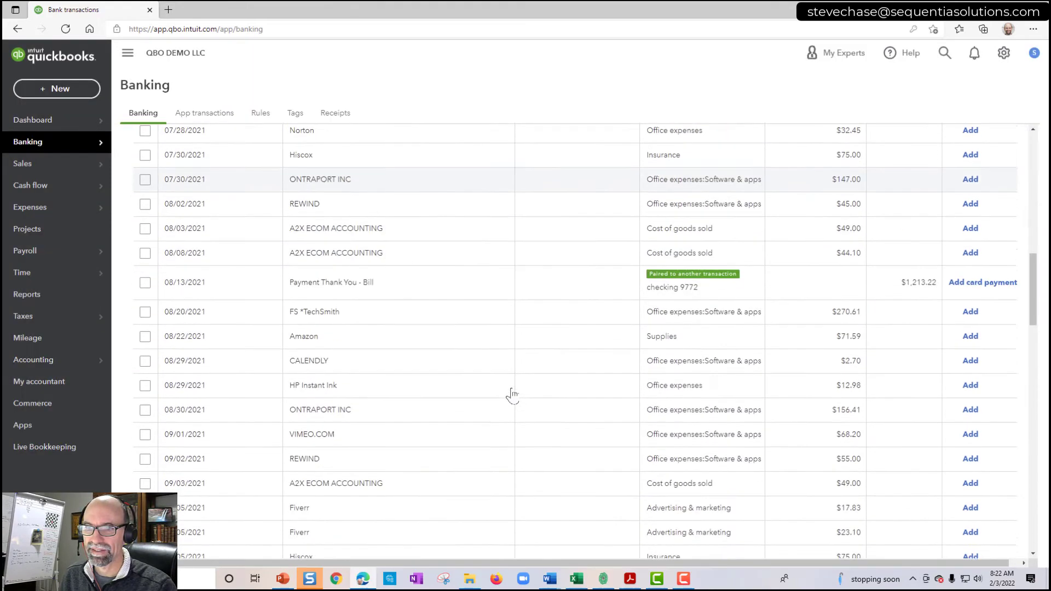
pyautogui.scroll(-15, 512, 394)
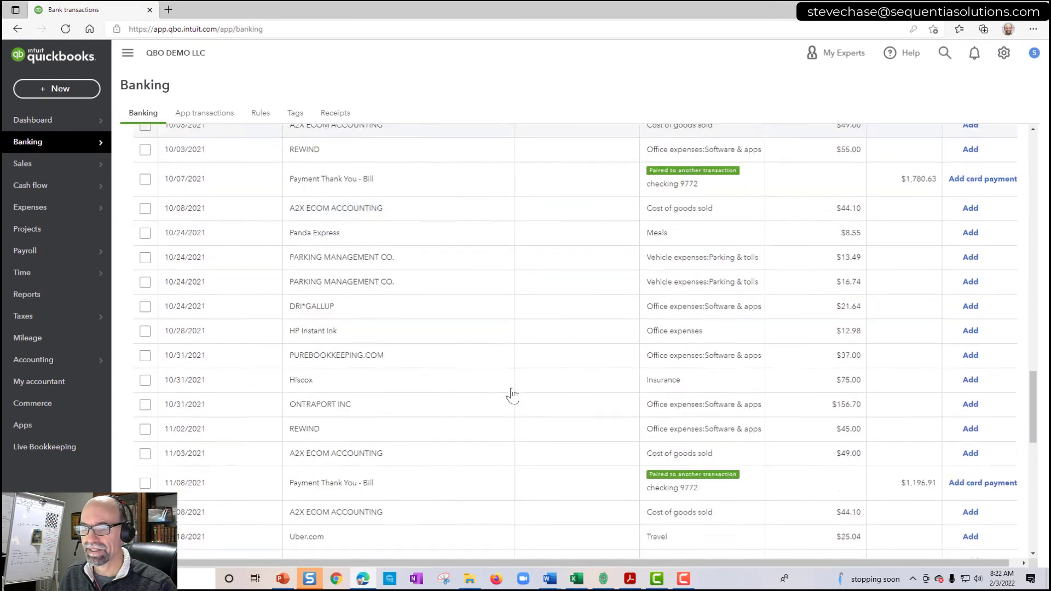
pyautogui.scroll(-4, 512, 394)
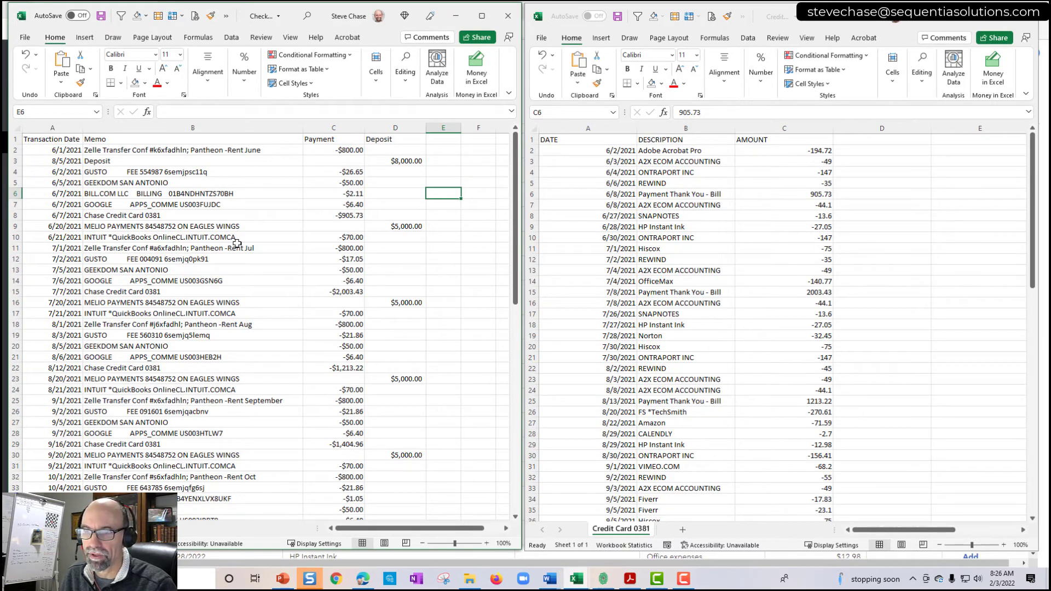
# Step: Check the checking statement's Payment and Deposit column totals in the status bar
pyautogui.moveTo(323, 149); pyautogui.dragTo(324, 453)
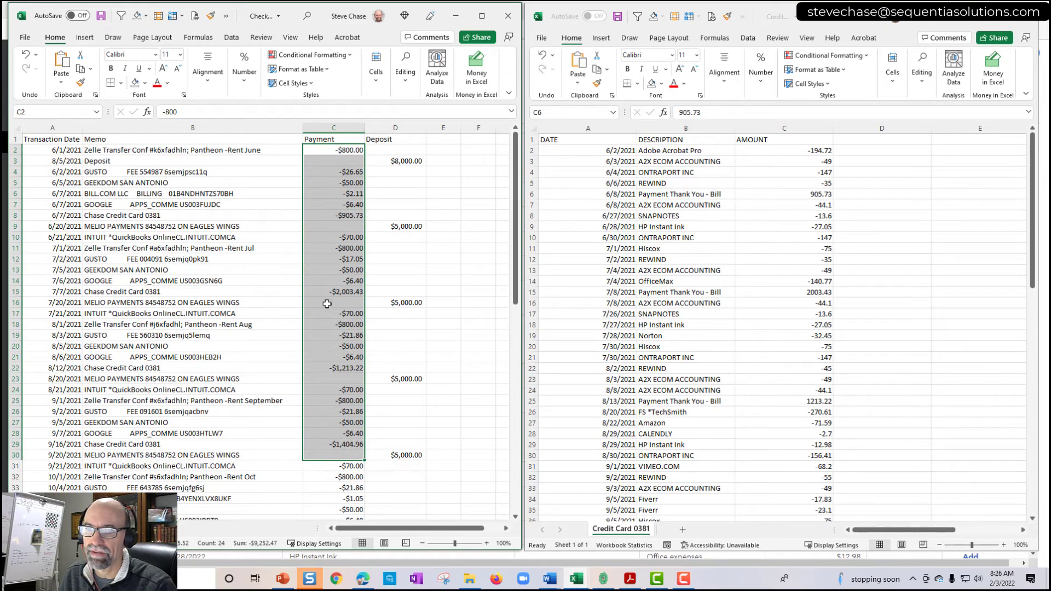
pyautogui.click(410, 161)
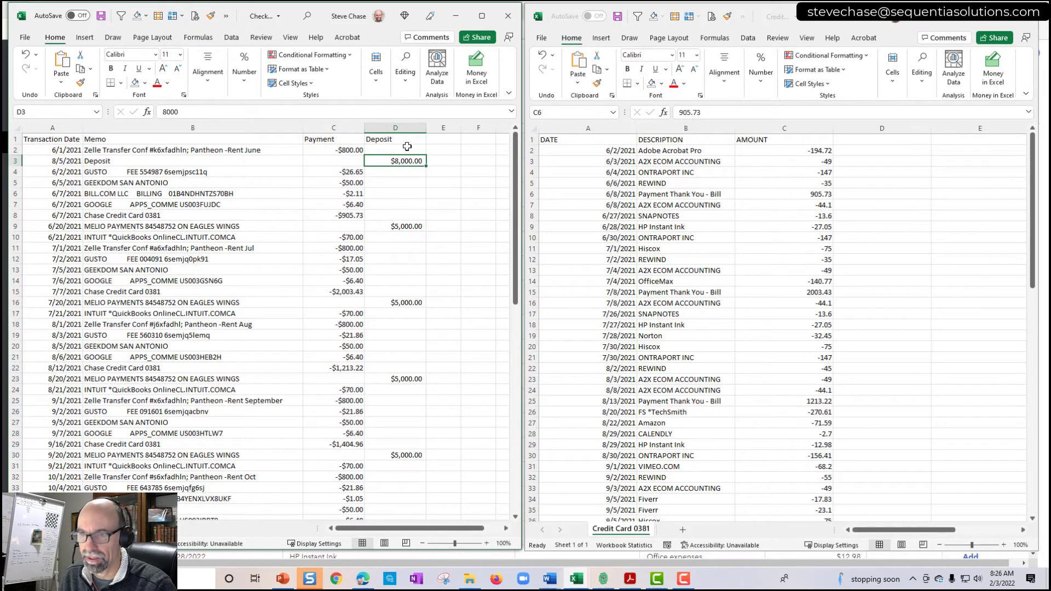
pyautogui.moveTo(407, 147); pyautogui.dragTo(408, 465)
pyautogui.scroll(-4, 408, 400)
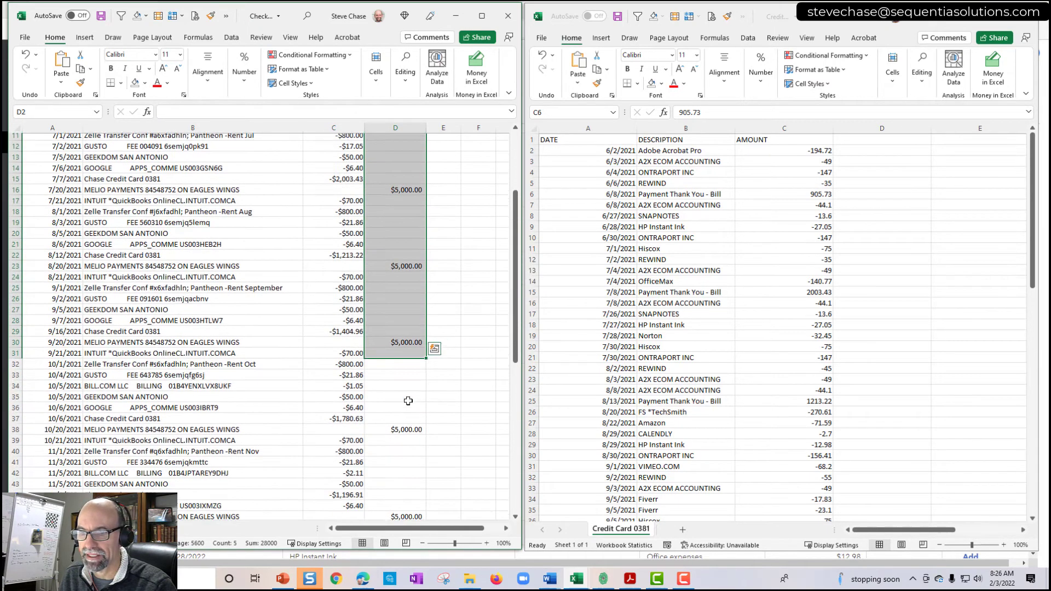
pyautogui.scroll(-12, 408, 401)
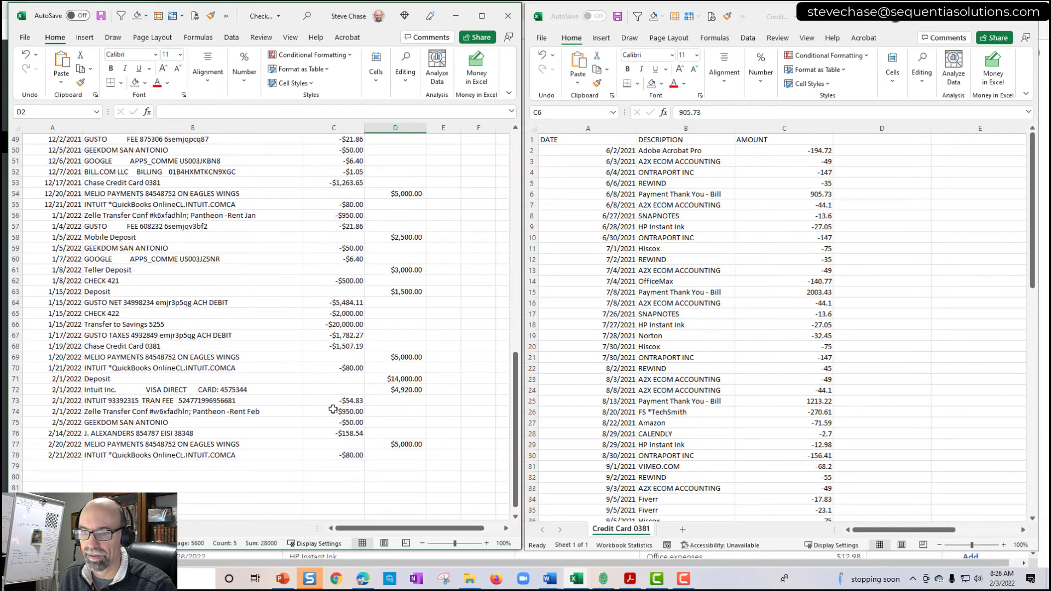
pyautogui.scroll(12, 333, 408)
# Step: On the Credit Card 0381 sheet, check the AMOUNT count and the 905.73 payment in C6
pyautogui.click(692, 354)
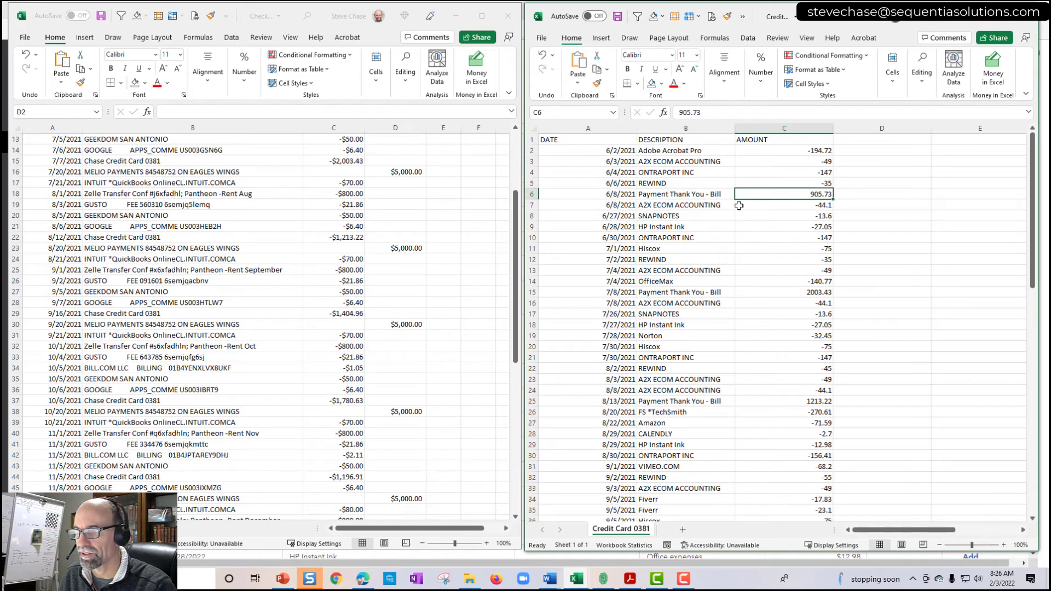
pyautogui.moveTo(765, 141); pyautogui.dragTo(777, 418)
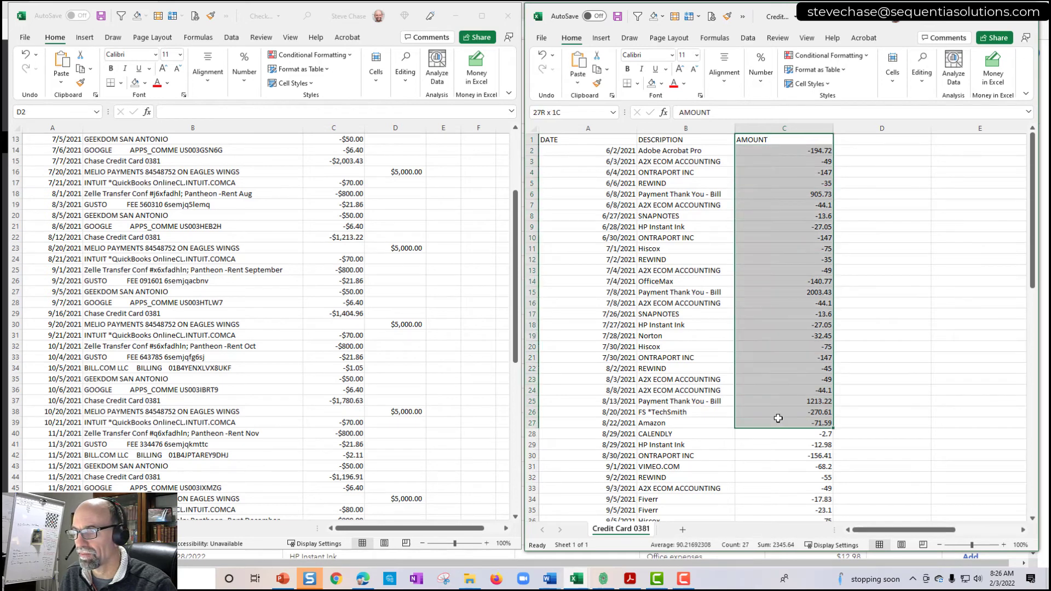
pyautogui.click(773, 259)
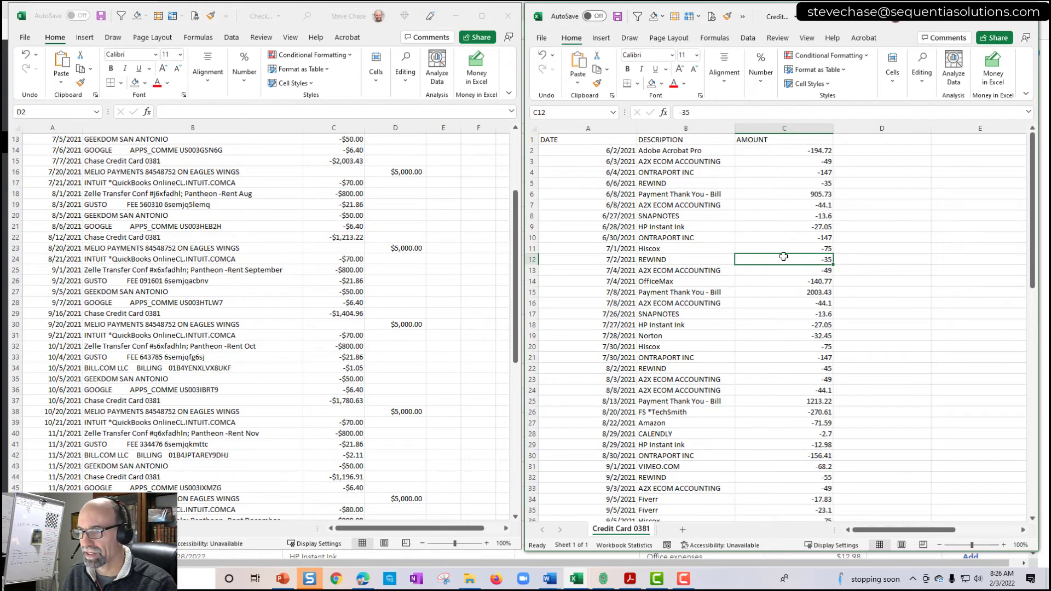
pyautogui.click(784, 198)
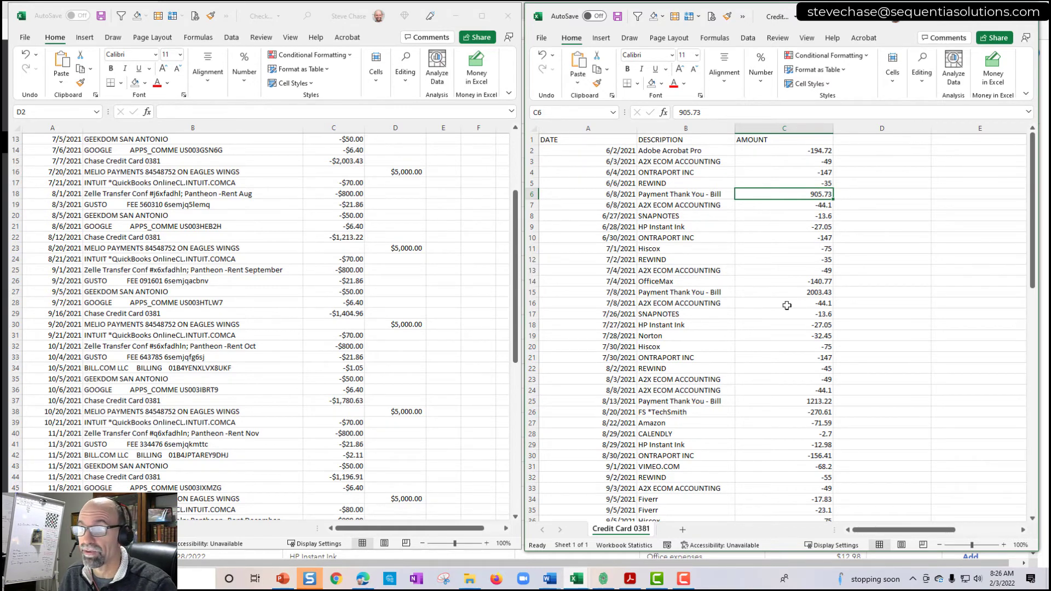
pyautogui.scroll(-14, 785, 385)
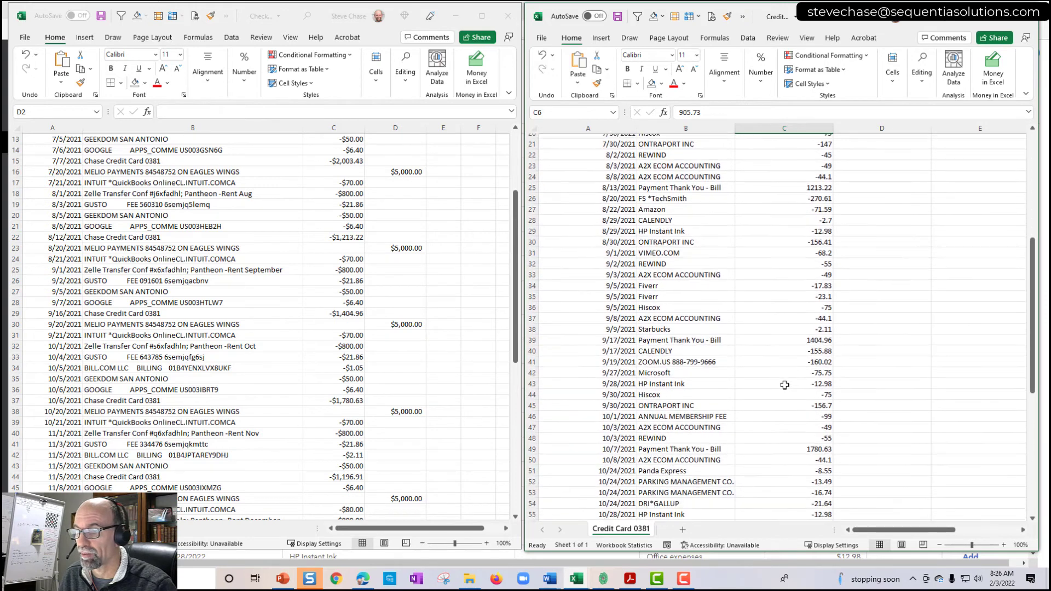
pyautogui.scroll(-4, 784, 385)
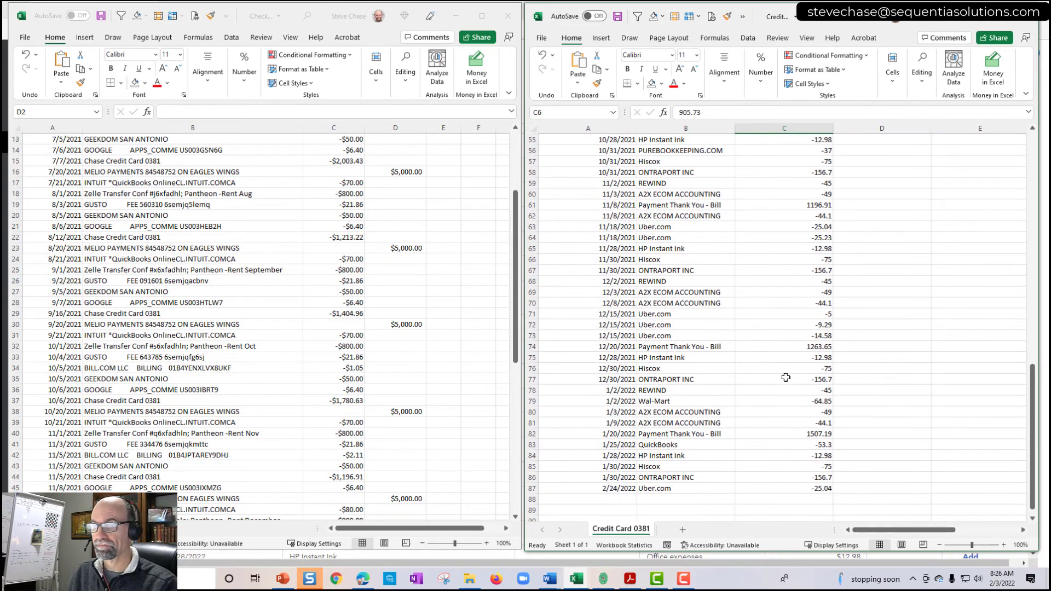
pyautogui.hotkey('alt', 'Tab')
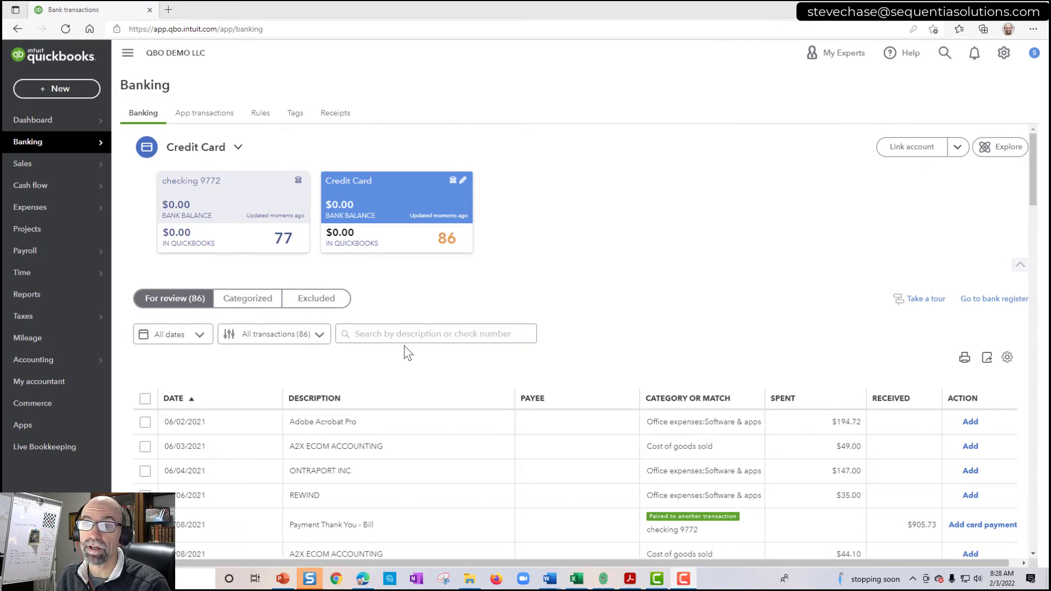
# Step: Switch Banking to the checking 9772 account and scroll its 77 For review transactions
pyautogui.click(244, 248)
pyautogui.scroll(-5, 537, 404)
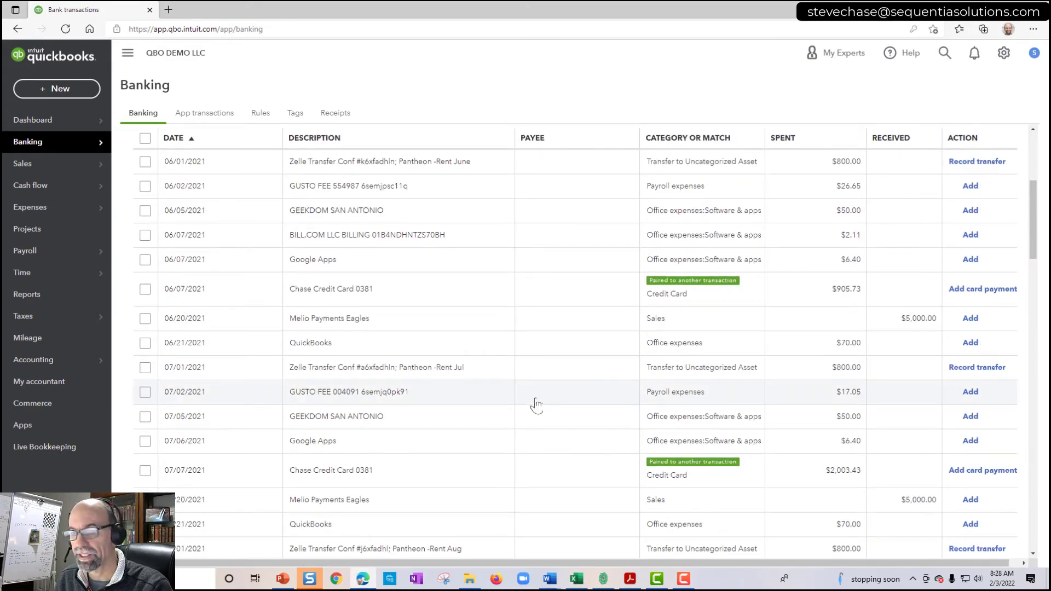
pyautogui.scroll(5, 533, 407)
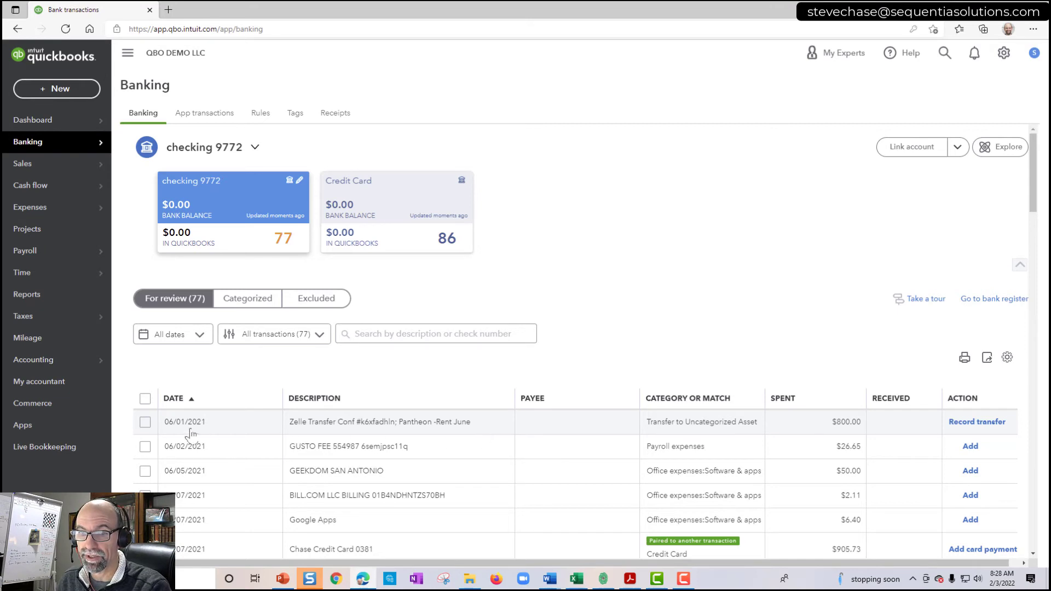
pyautogui.click(145, 422)
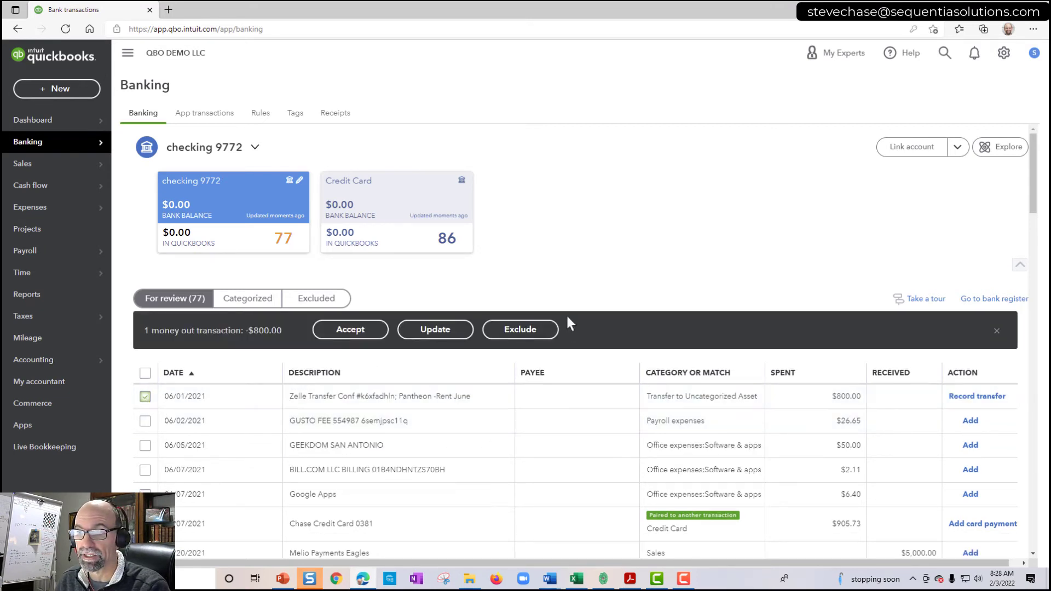
pyautogui.click(145, 421)
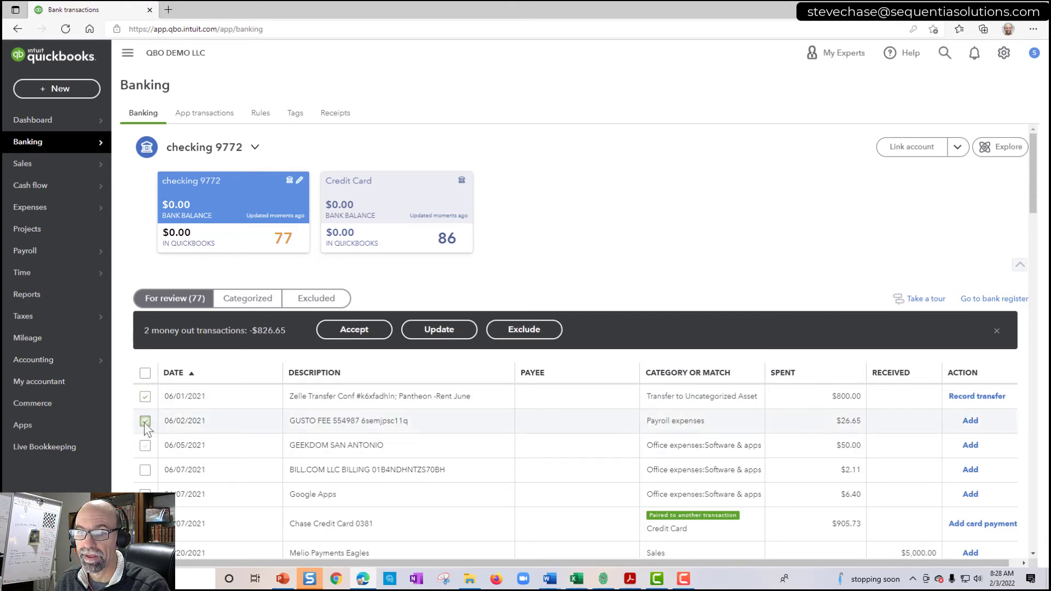
pyautogui.click(144, 373)
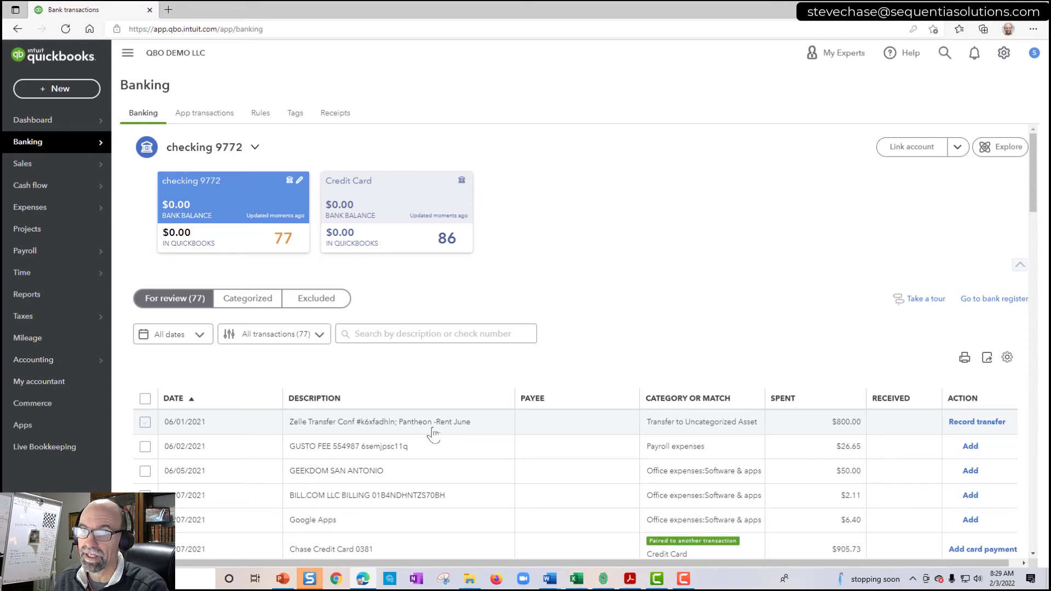
# Step: Choose Reconcile under Tools in the gear menu
pyautogui.click(1003, 53)
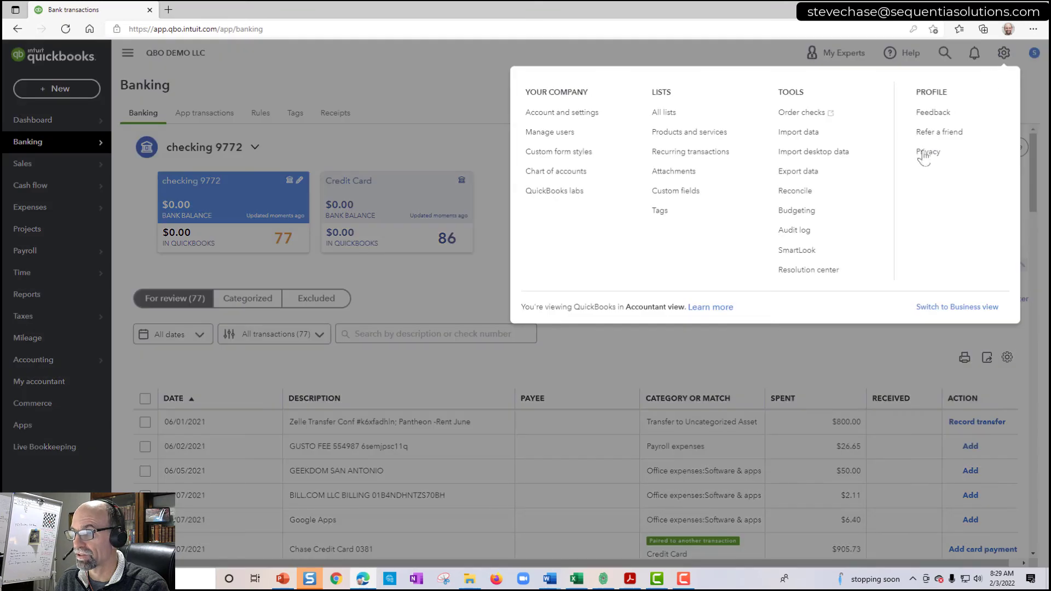
pyautogui.click(795, 191)
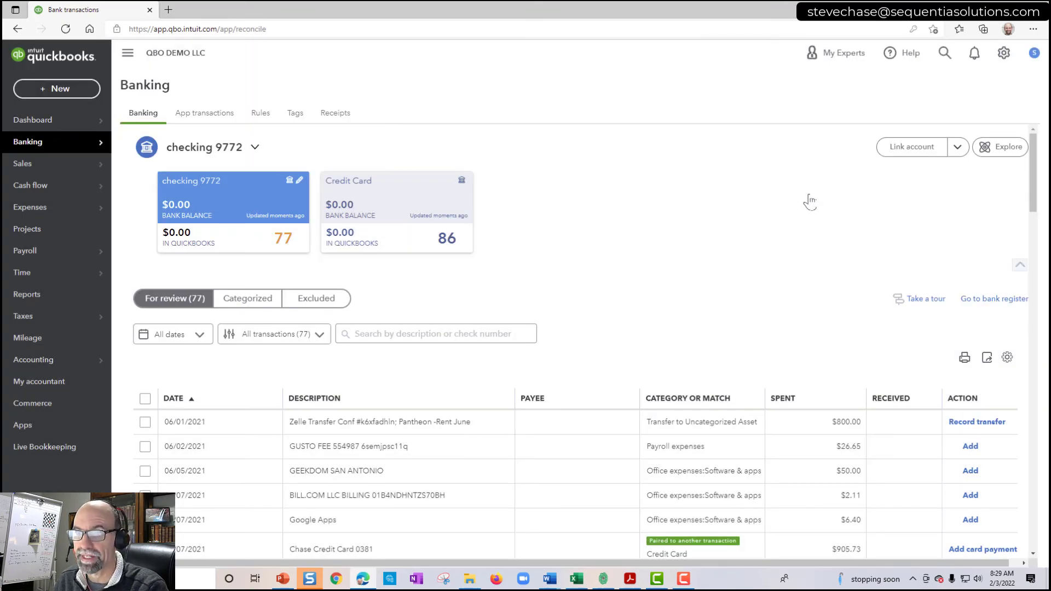